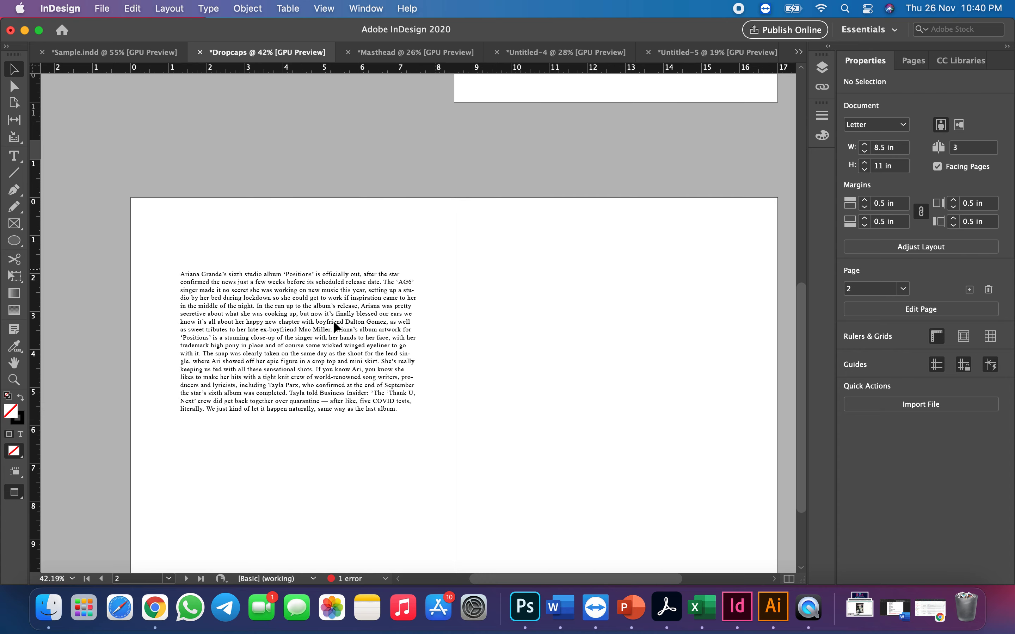
Examine the plain article text frame and compare it with the finished picture drop cap layout on page 1
left_click(292, 293)
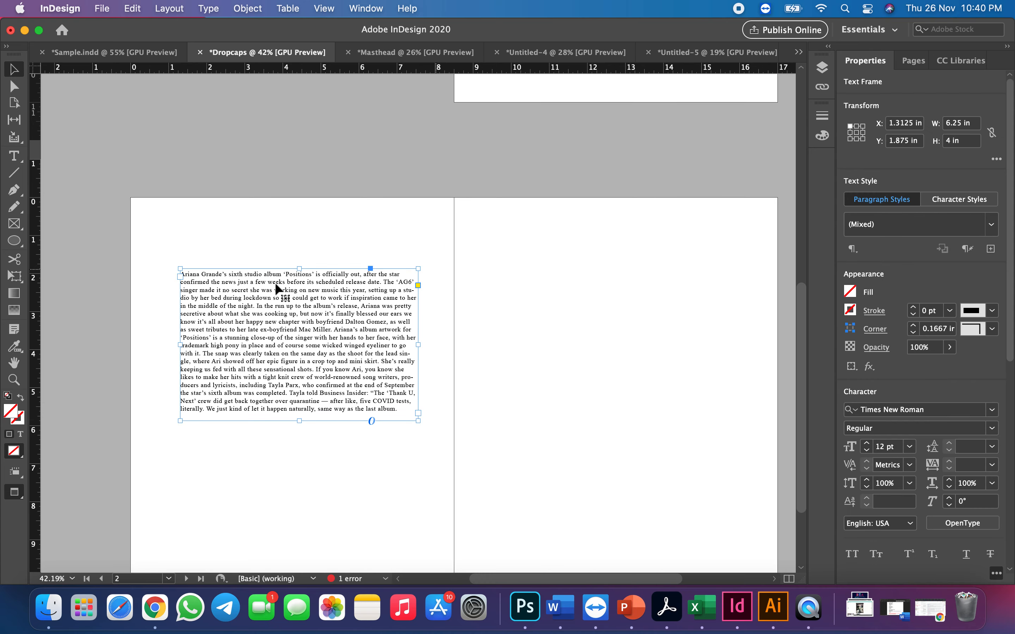
scroll(427, 265, "up", 10)
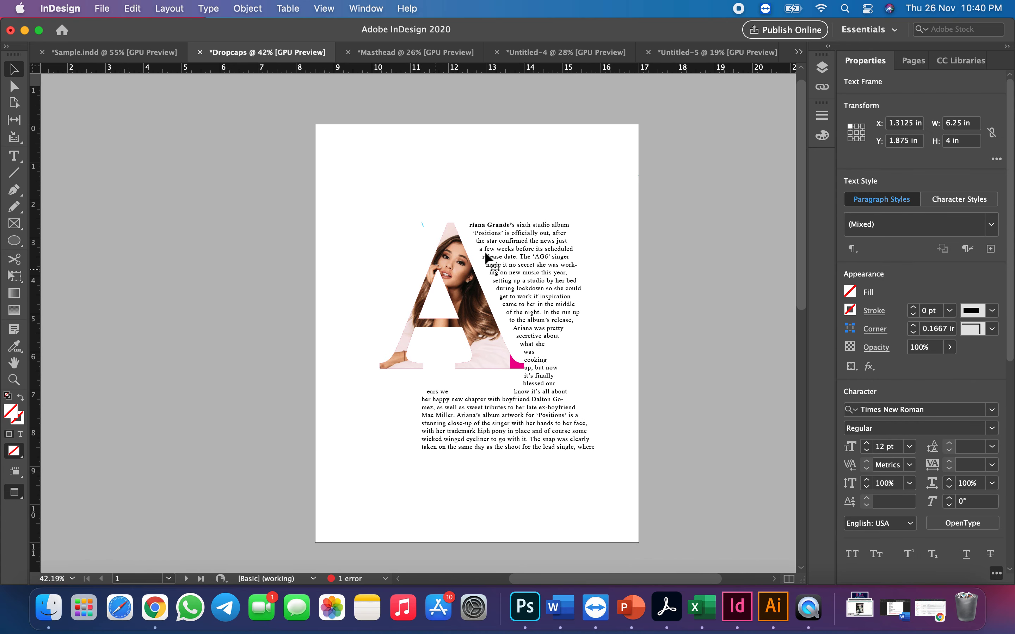
scroll(479, 335, "down", 5)
scroll(480, 336, "down", 6)
scroll(479, 336, "left", 2)
scroll(479, 336, "up", 1)
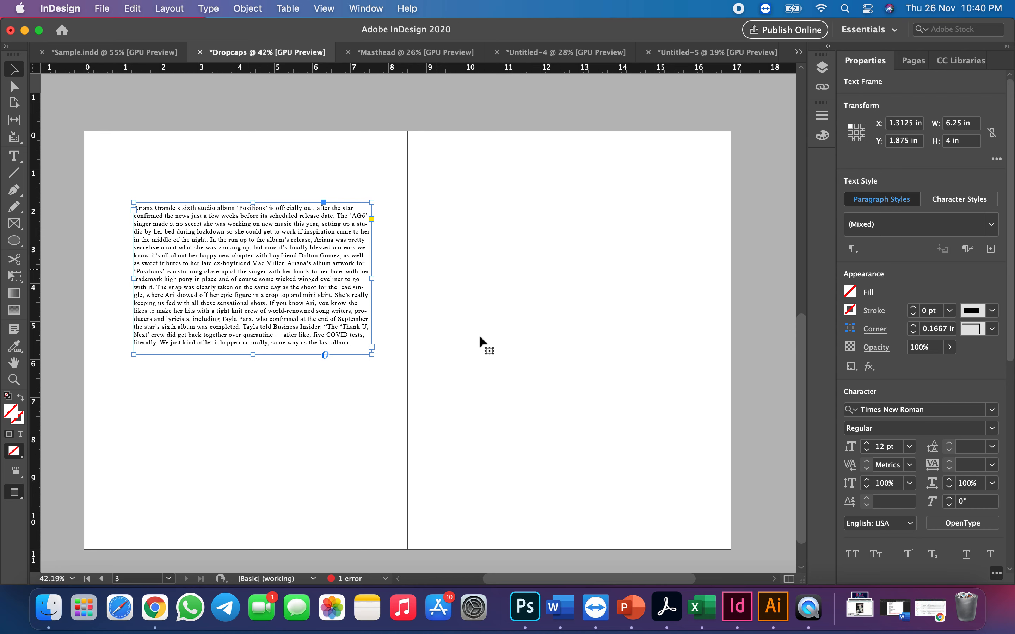
left_click(479, 335)
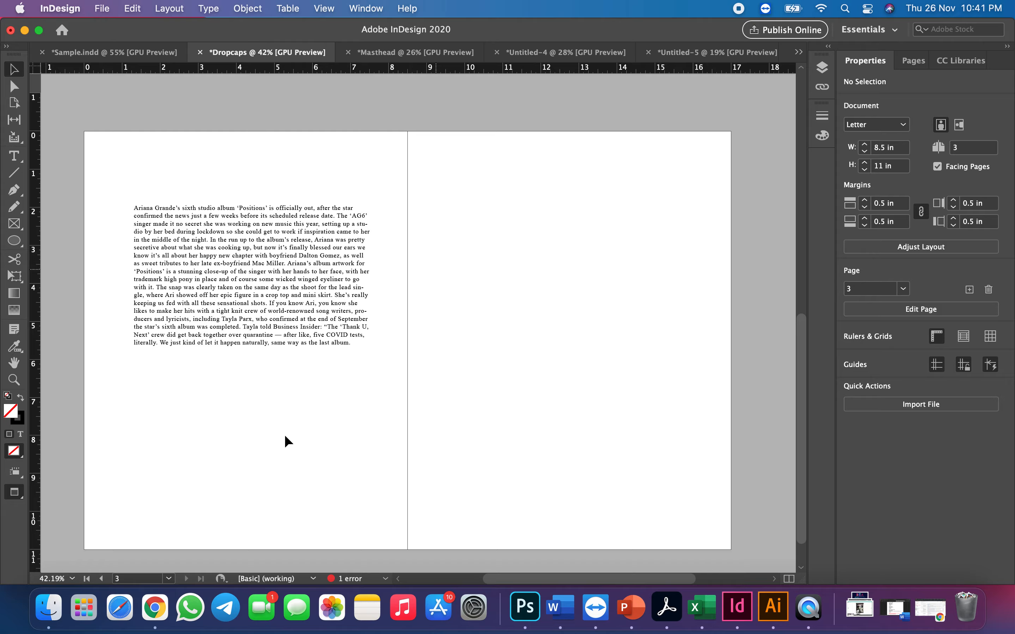
Switch to Adobe Illustrator and create a new blank document
left_click(84, 608)
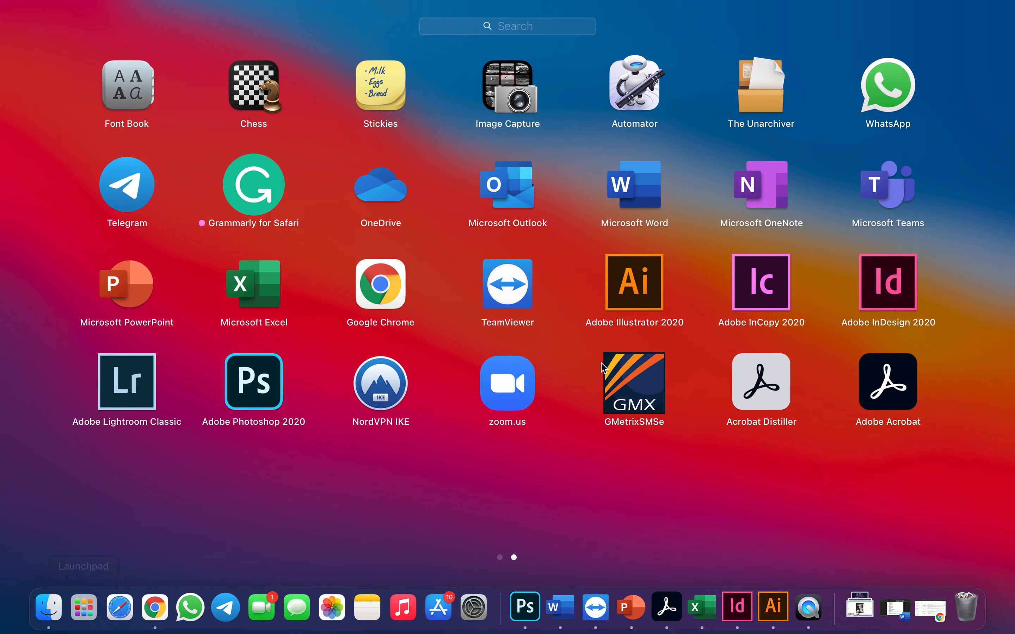
left_click(647, 284)
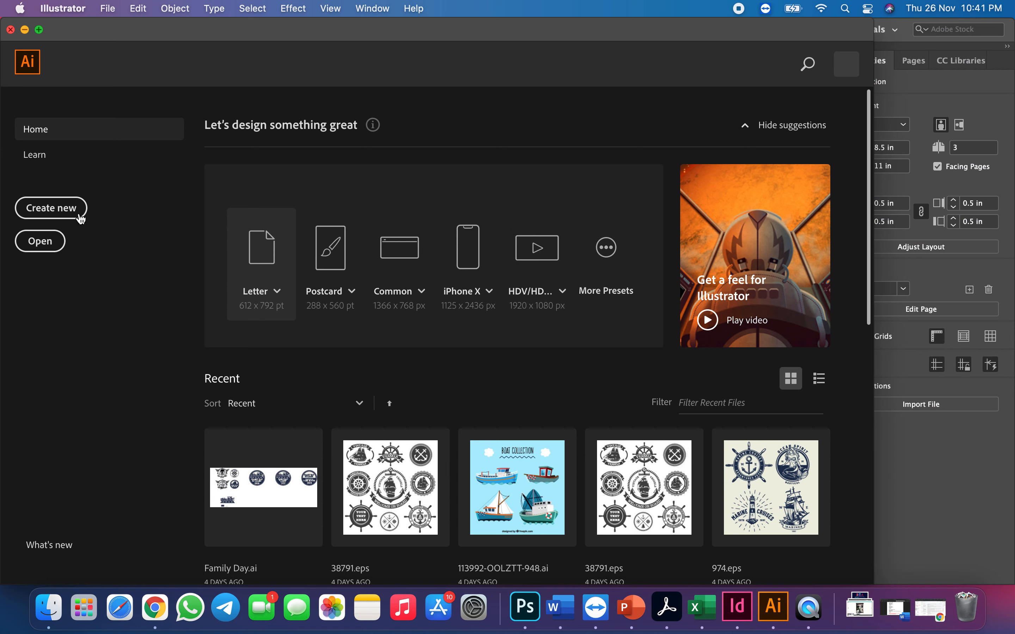
left_click(68, 211)
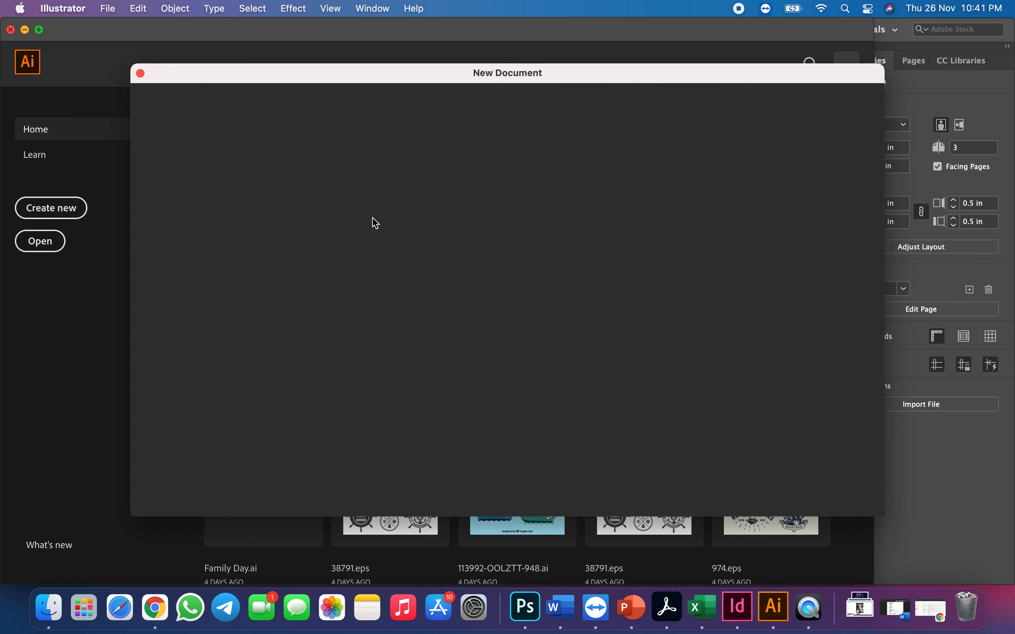
left_click(856, 494)
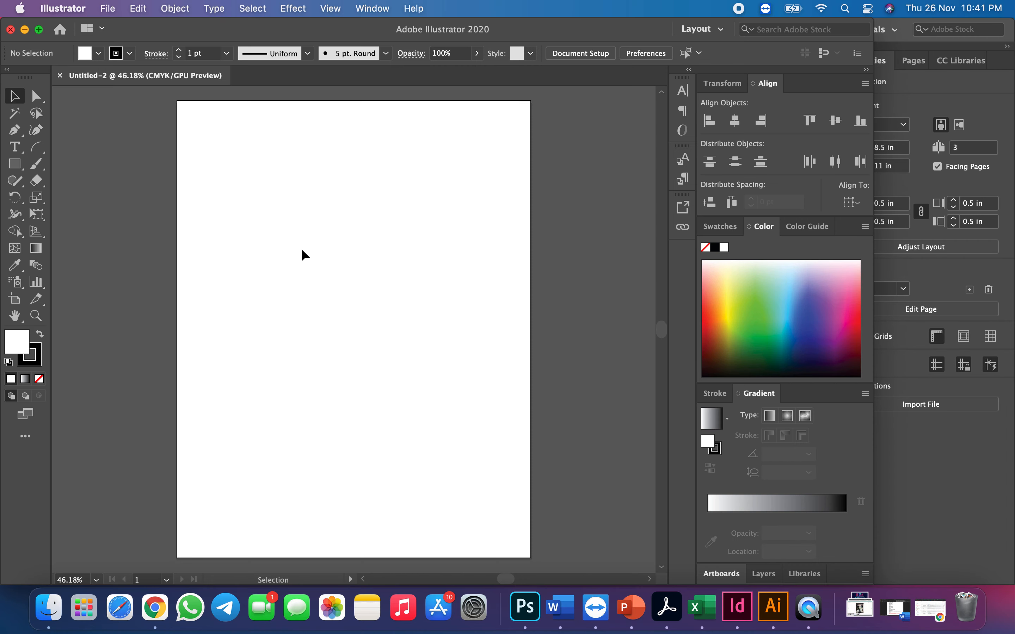
Add the letter A as point text in the upper part of the artboard
scroll(303, 251, "up", 5)
scroll(302, 250, "down", 4)
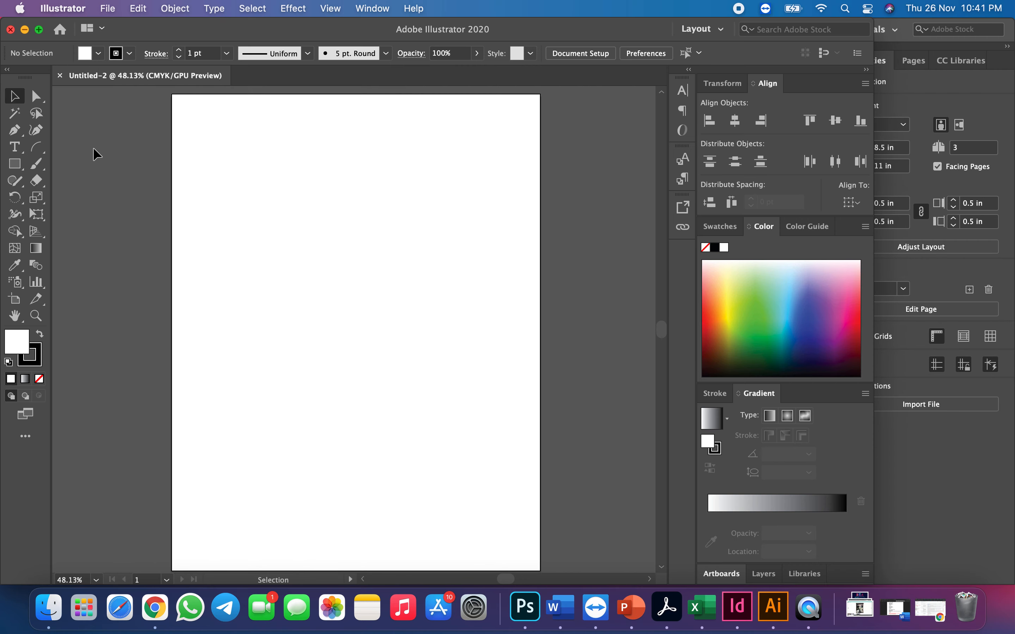
left_click(16, 152)
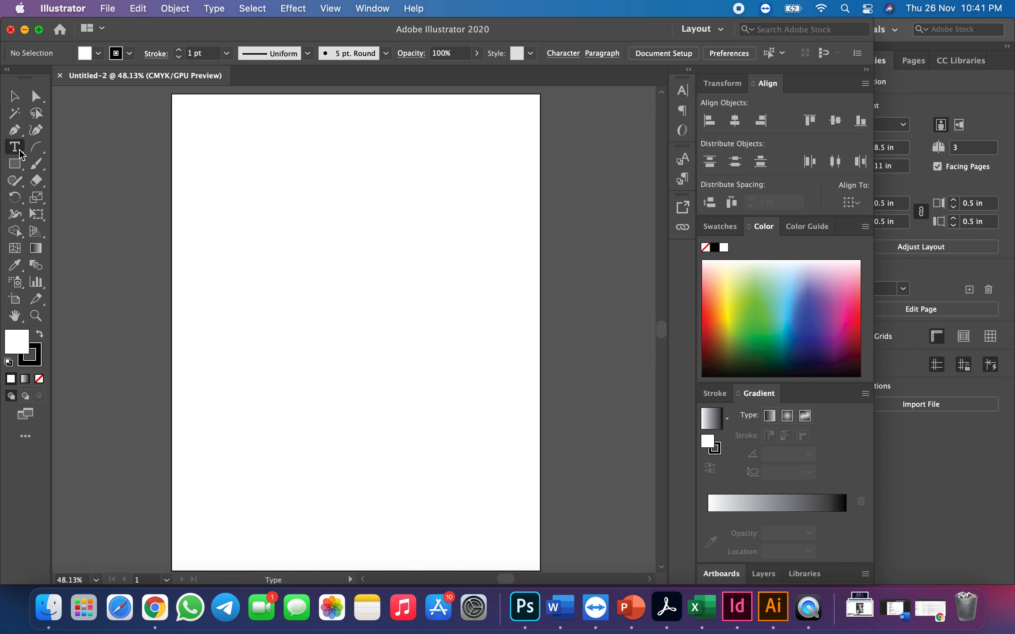
left_click(240, 227)
key("BackSpace")
key("Escape")
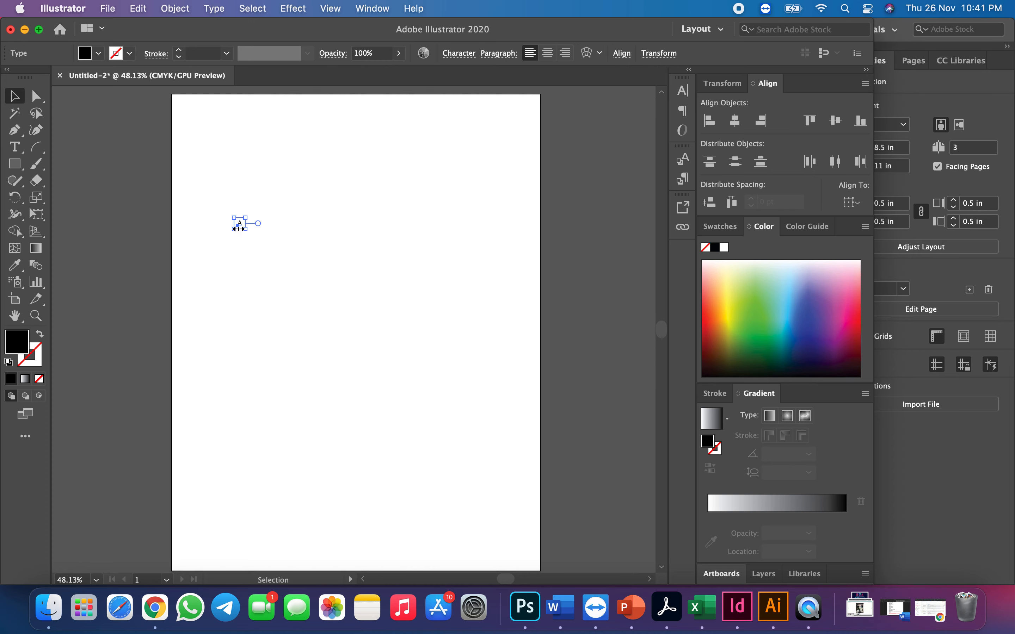
Scale the letter A up considerably and position it near the middle of the artboard
left_click_drag(246, 229, 441, 433)
left_click_drag(299, 302, 322, 309)
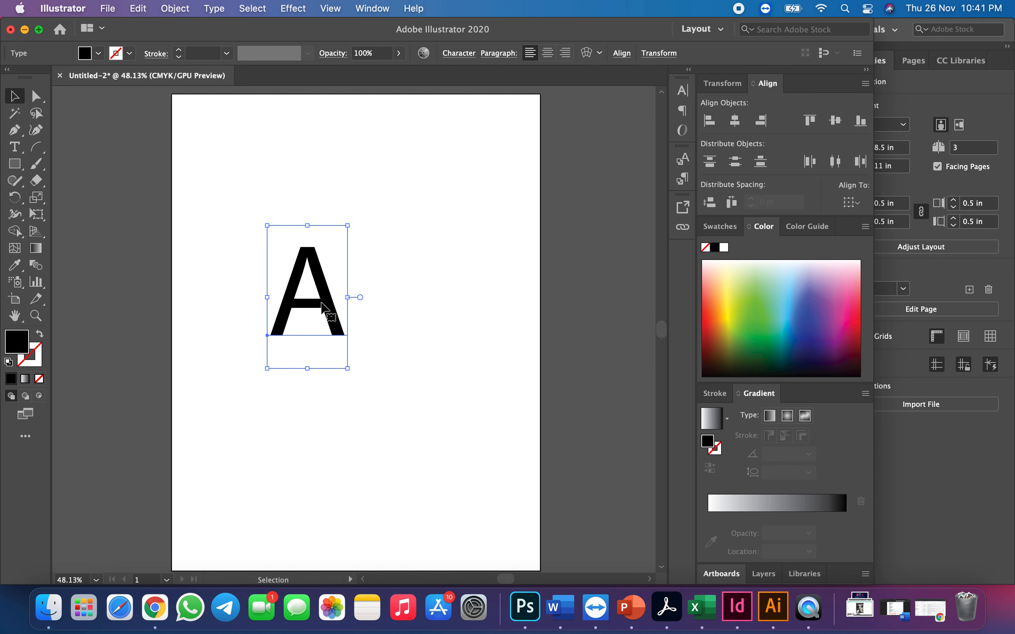
left_click_drag(344, 367, 453, 464)
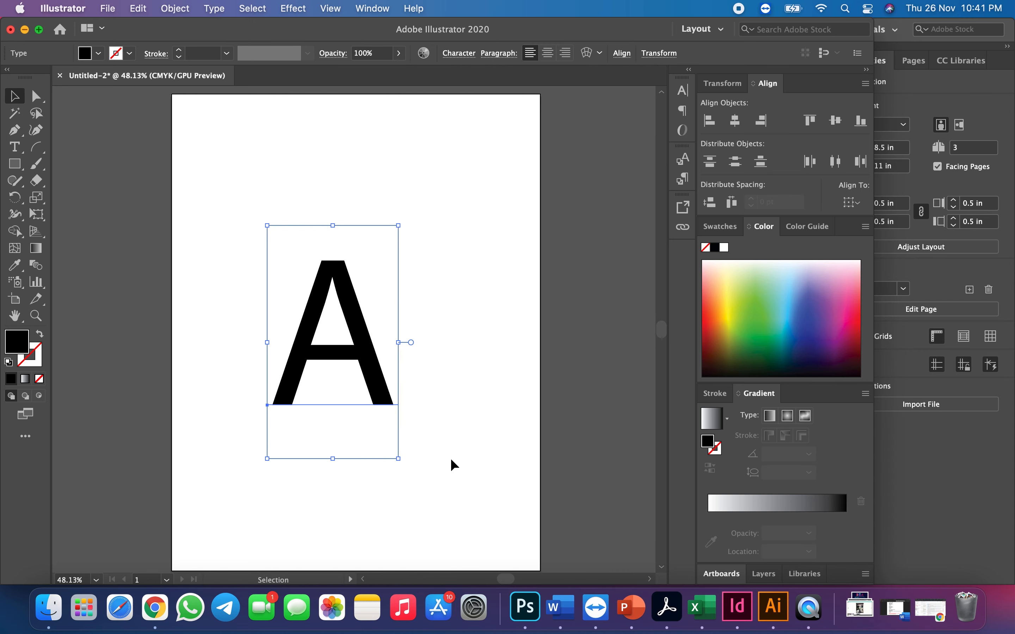
left_click_drag(366, 356, 379, 343)
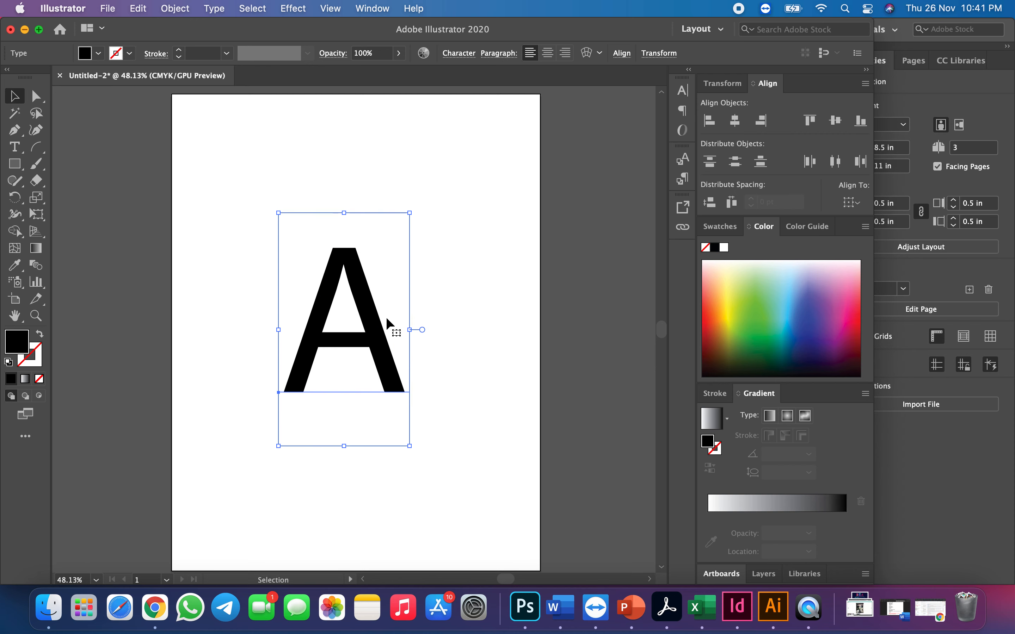
left_click(439, 284)
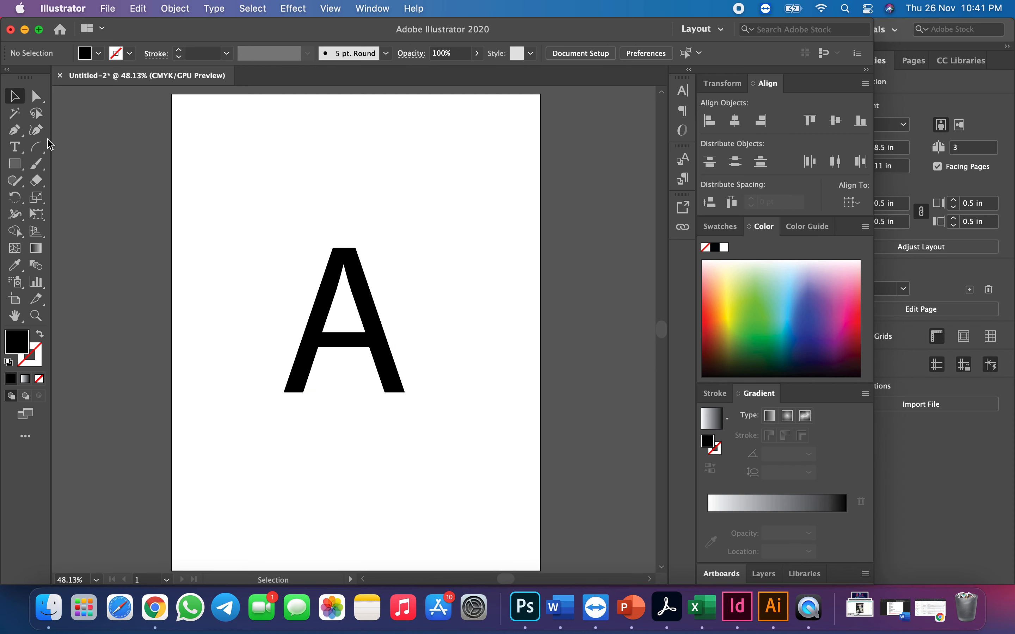
Draw a closed, unfilled Pen path around the letter A, with its slanted right edge following the letter's right leg
left_click(14, 135)
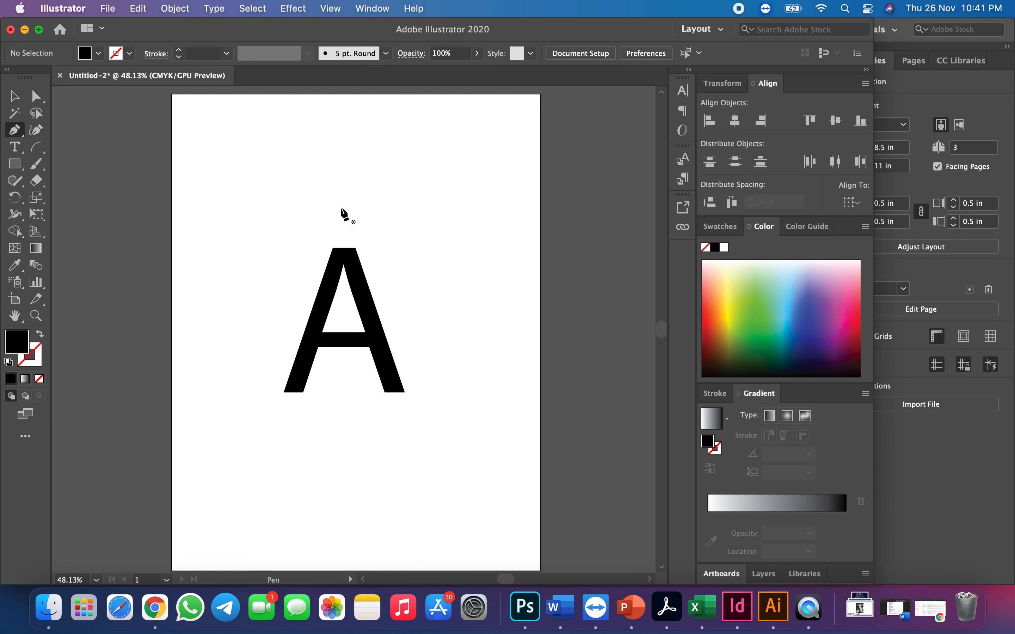
left_click(329, 229)
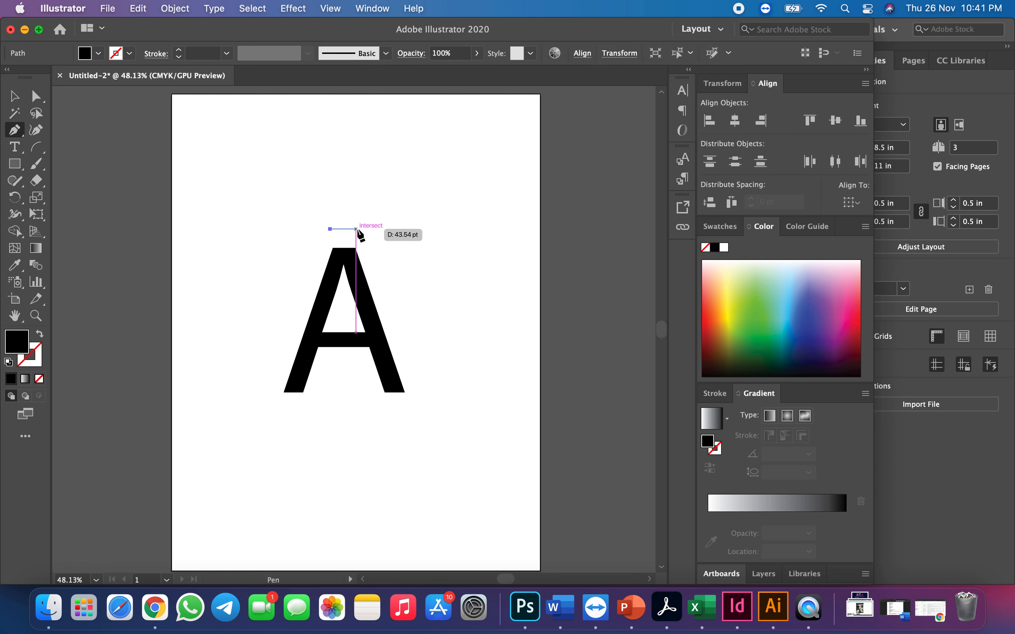
left_click(369, 229)
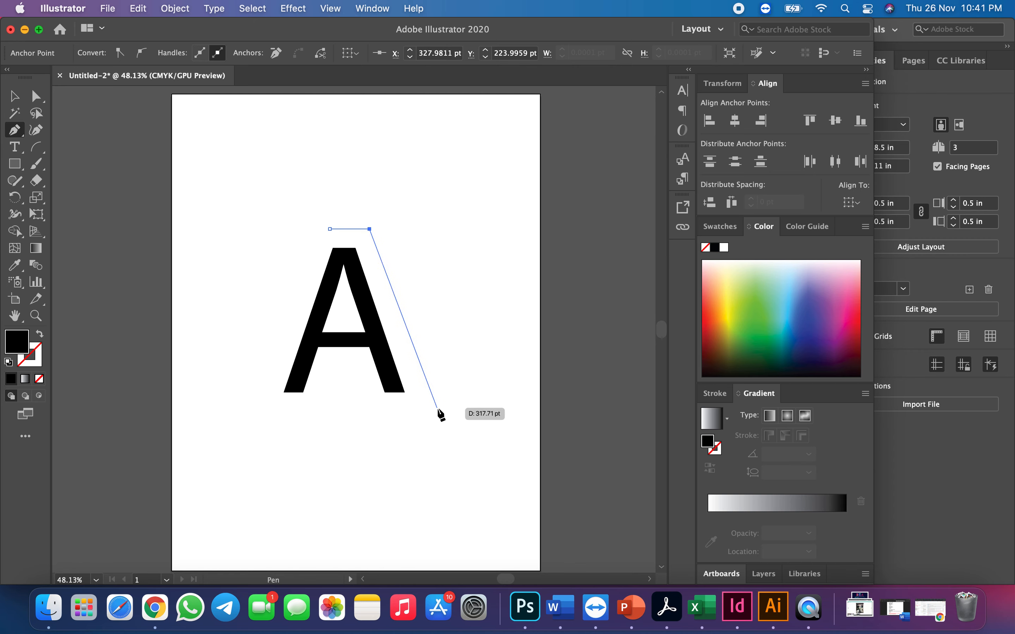
left_click(437, 408)
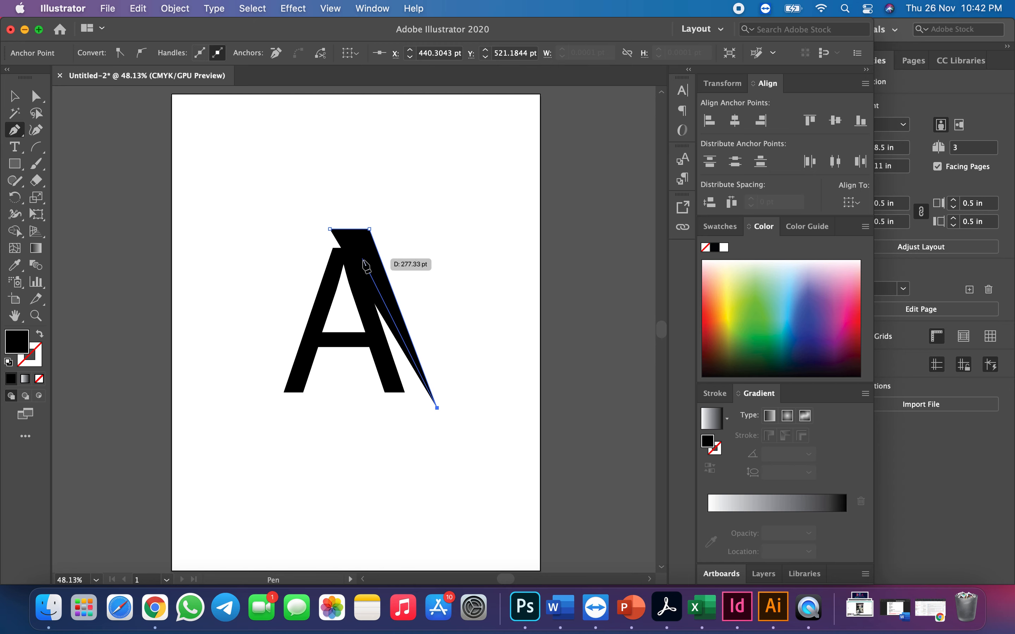
left_click(39, 380)
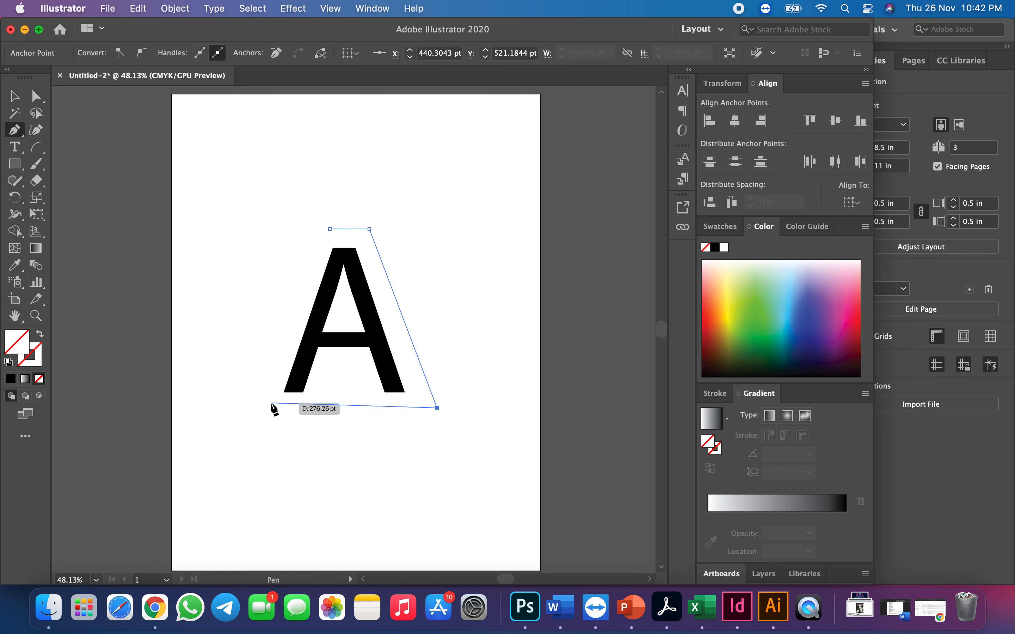
left_click(266, 408)
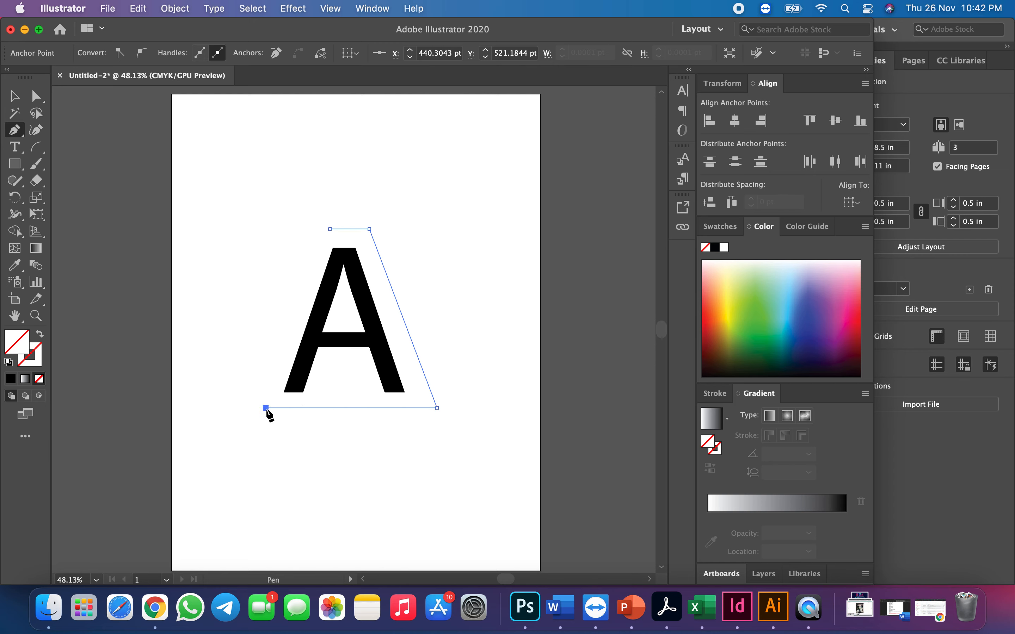
left_click(266, 229)
left_click(330, 230)
Move the slanted path off the letter A toward the artboard's upper-right corner
left_click(14, 96)
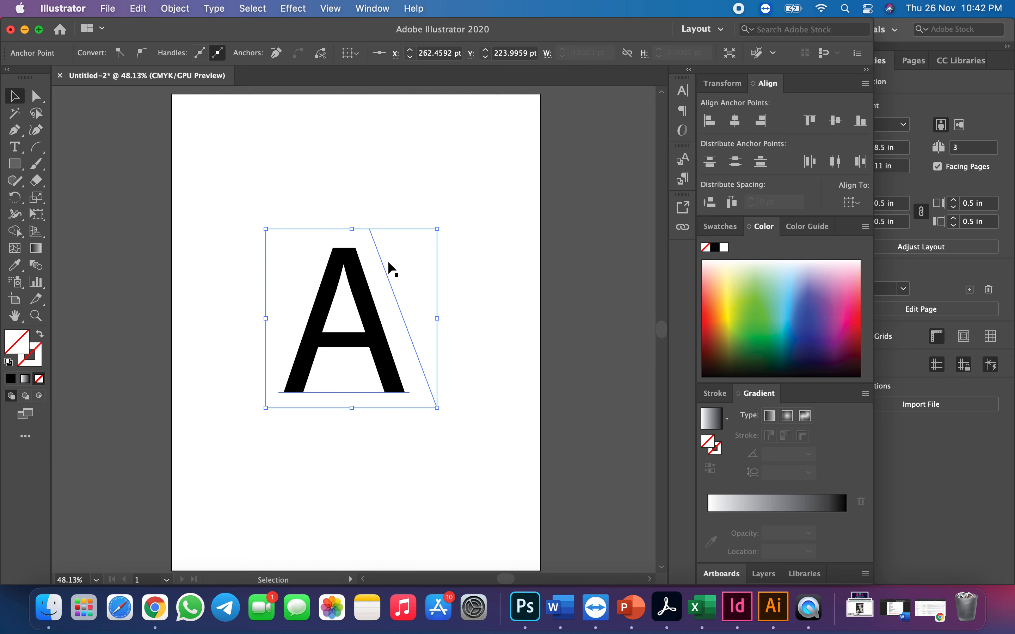
left_click_drag(385, 271, 503, 170)
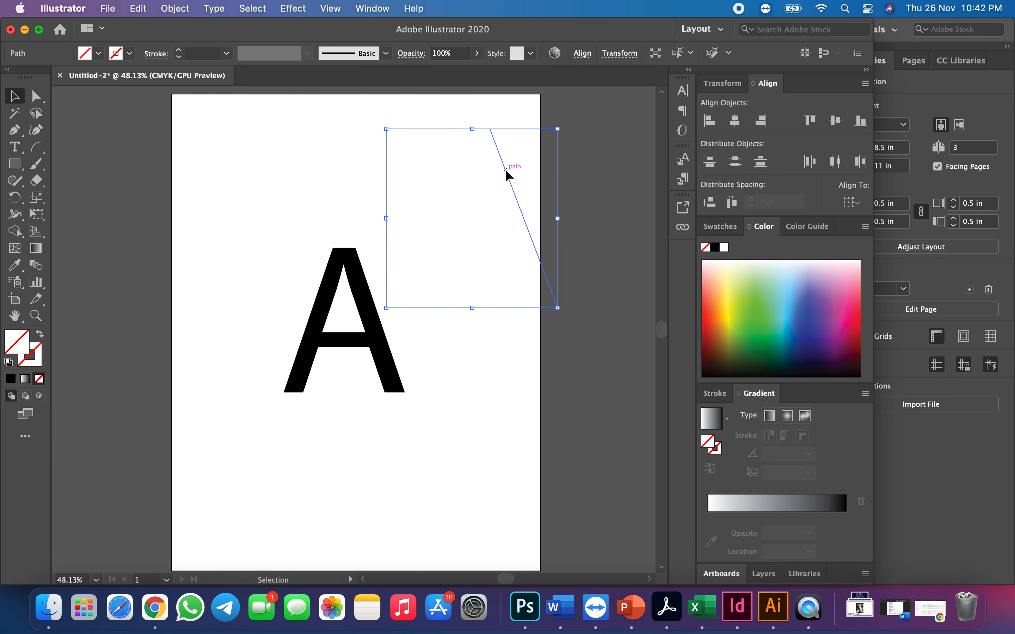
left_click(341, 163)
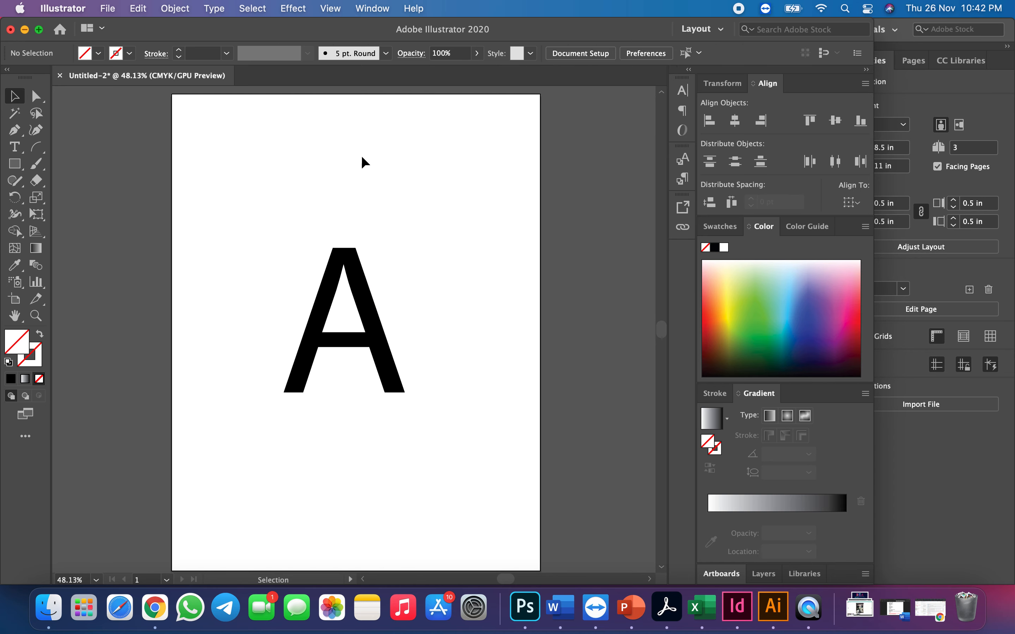
Try to copy the path without fill or stroke into the Dropcaps document in InDesign
left_click(423, 130)
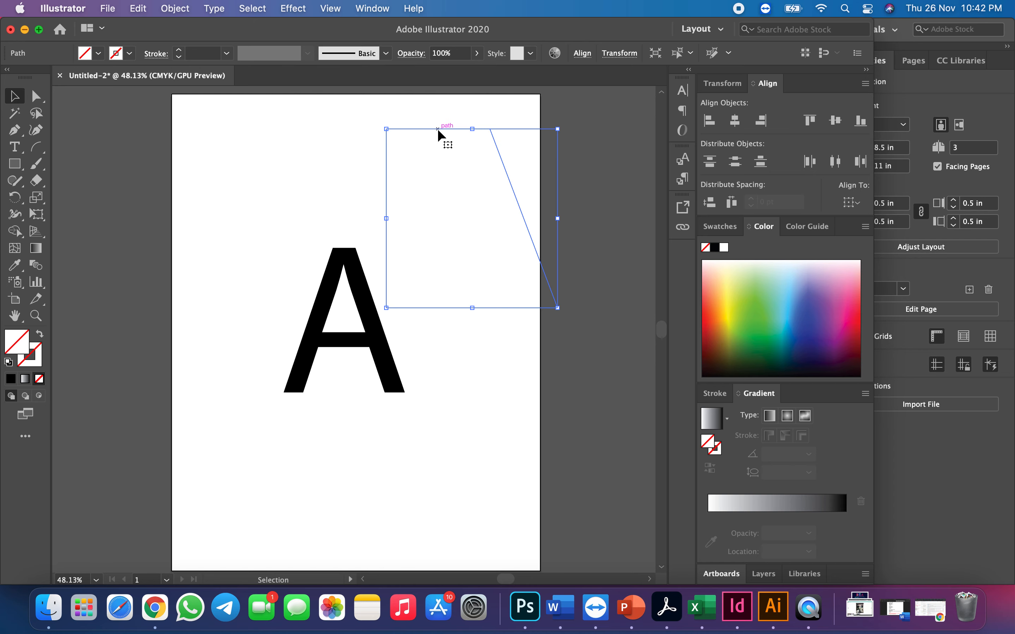
key("super")
key("ctrl+Up")
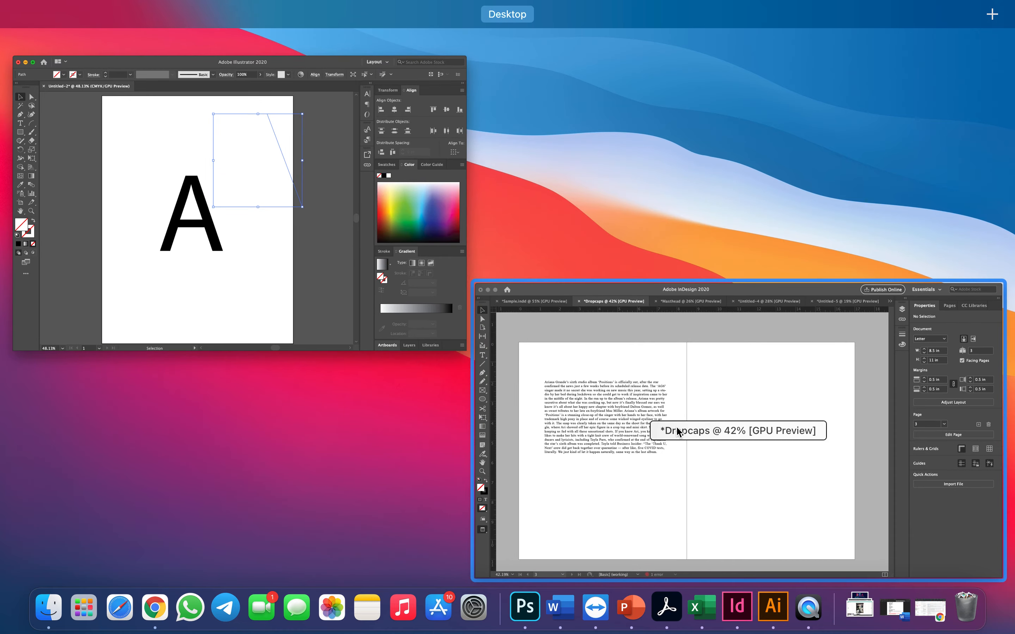
left_click(627, 482)
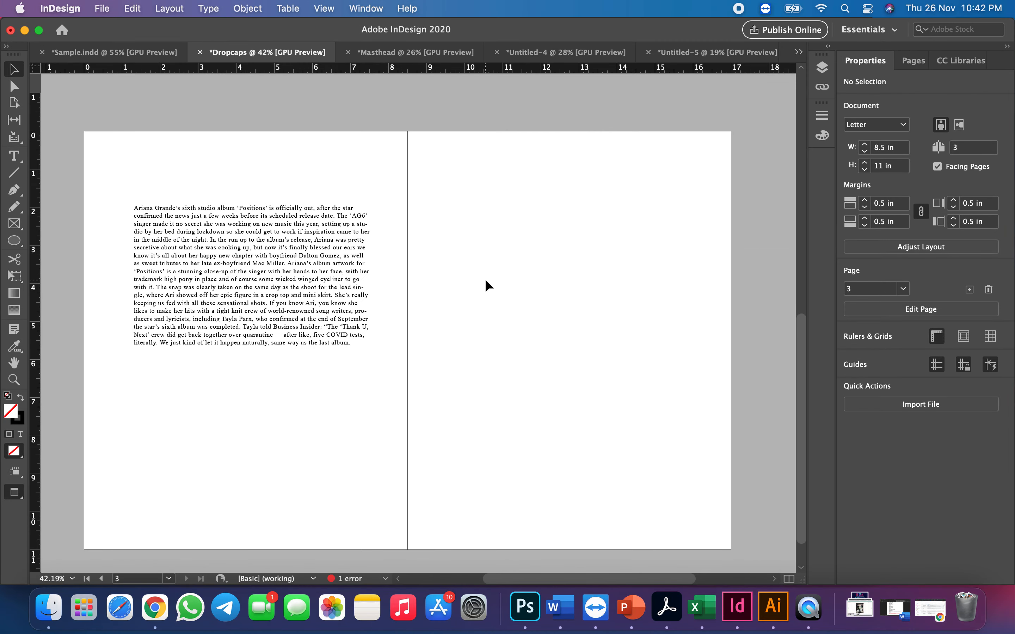
key("super+v")
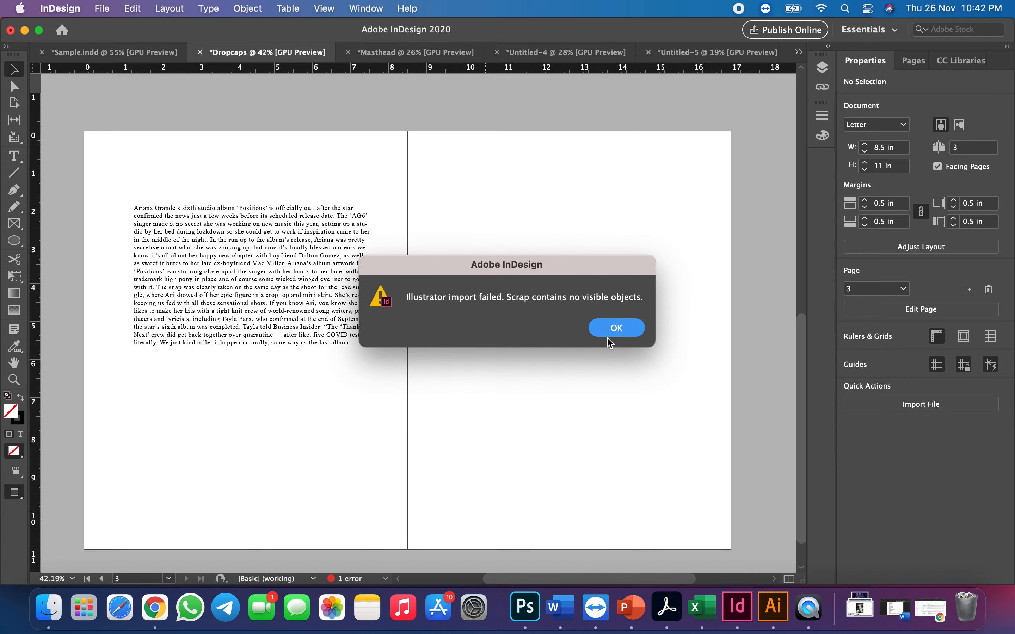
left_click(615, 328)
Return to Illustrator and give the slanted path a 1 pt black stroke with no fill
key("ctrl+Up")
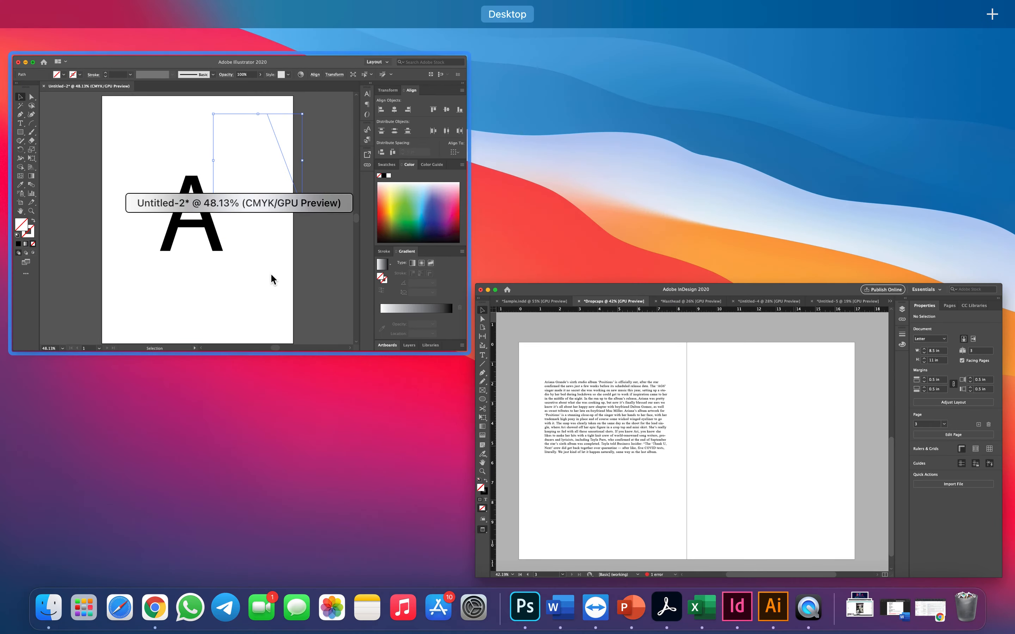
left_click(272, 277)
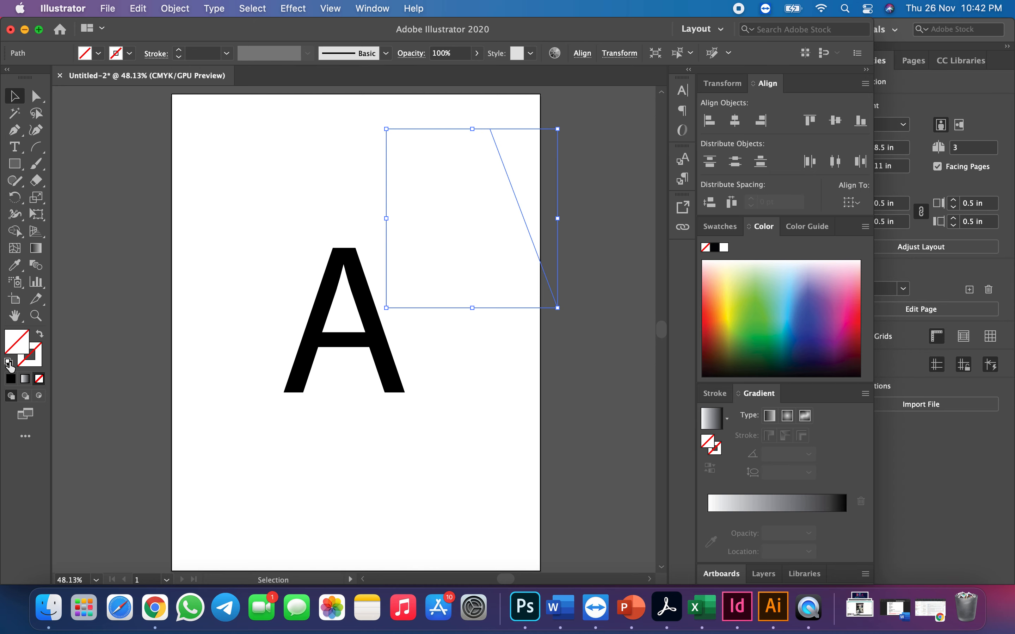
left_click(10, 362)
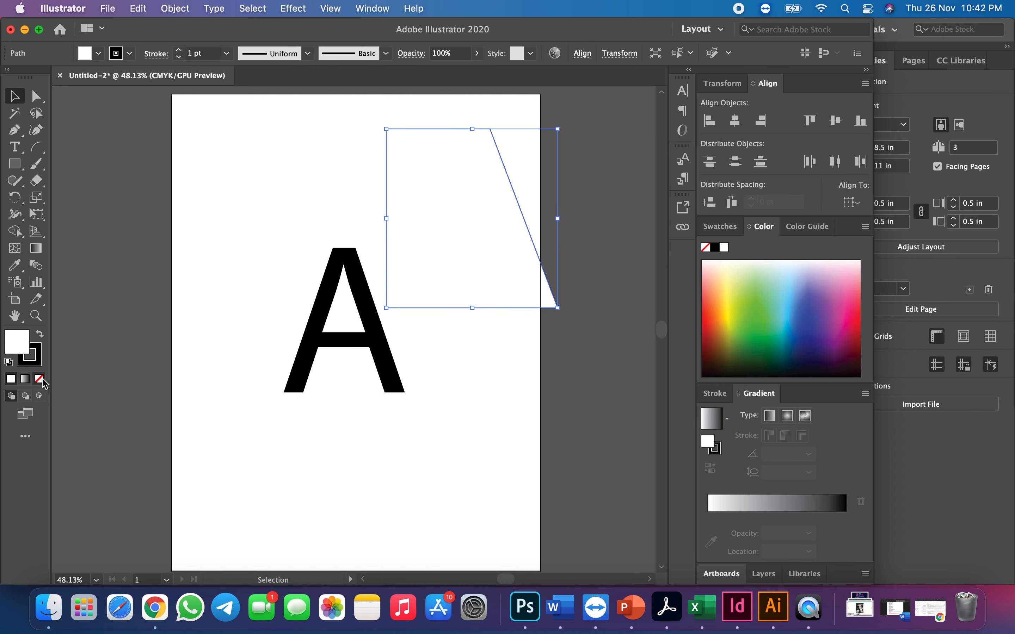
key("slash")
left_click(536, 114)
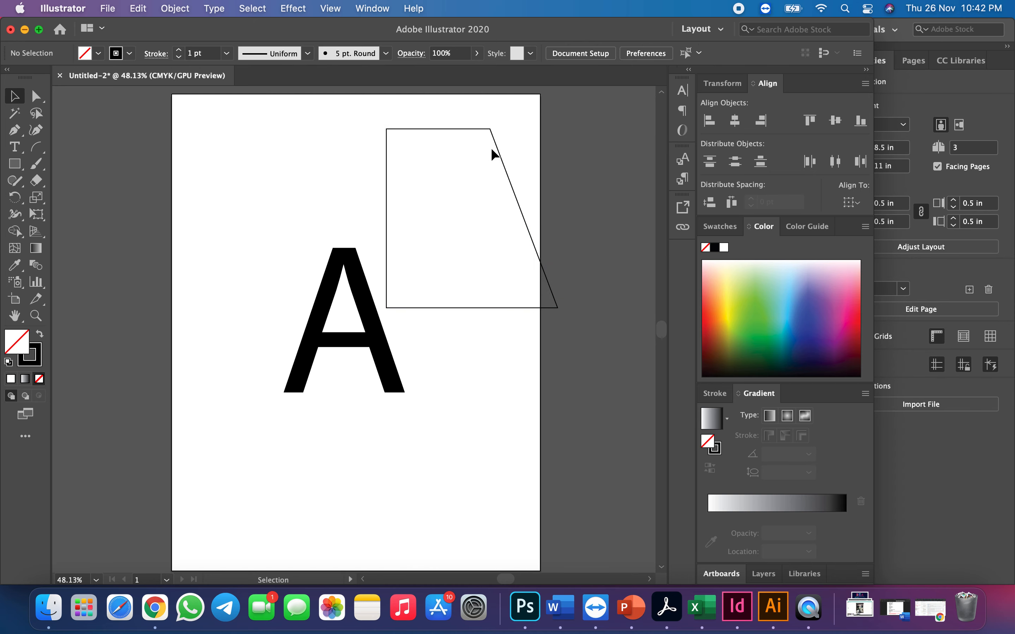
Copy the stroked path into InDesign's Dropcaps document and place it on page 3 at about X 9.66 in, Y 1.73 in
left_click(500, 154)
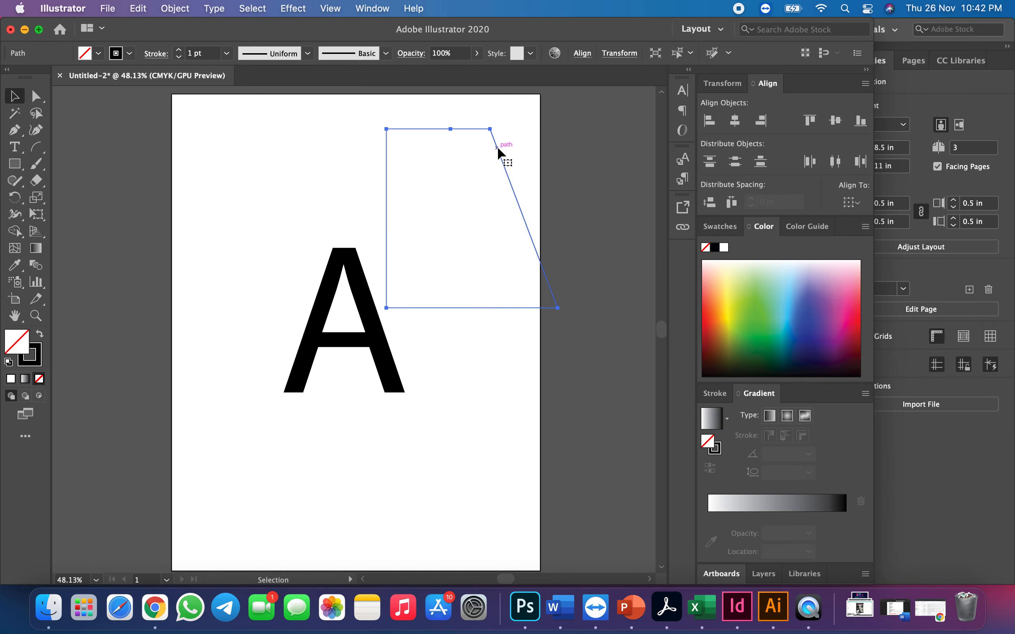
key("ctrl+Up")
left_click(691, 423)
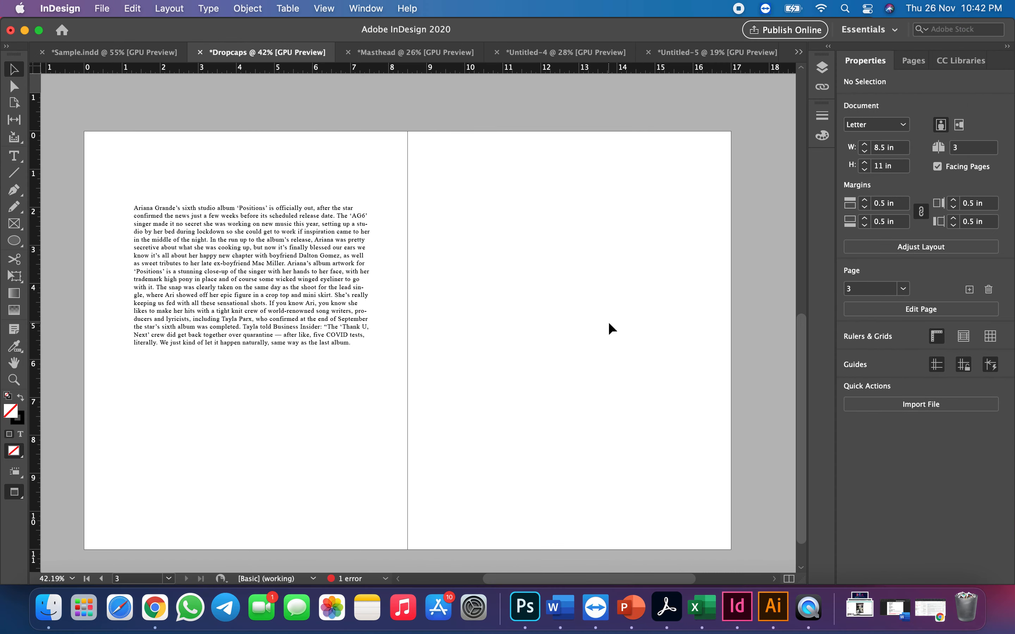
key("super+v")
left_click_drag(444, 285, 553, 228)
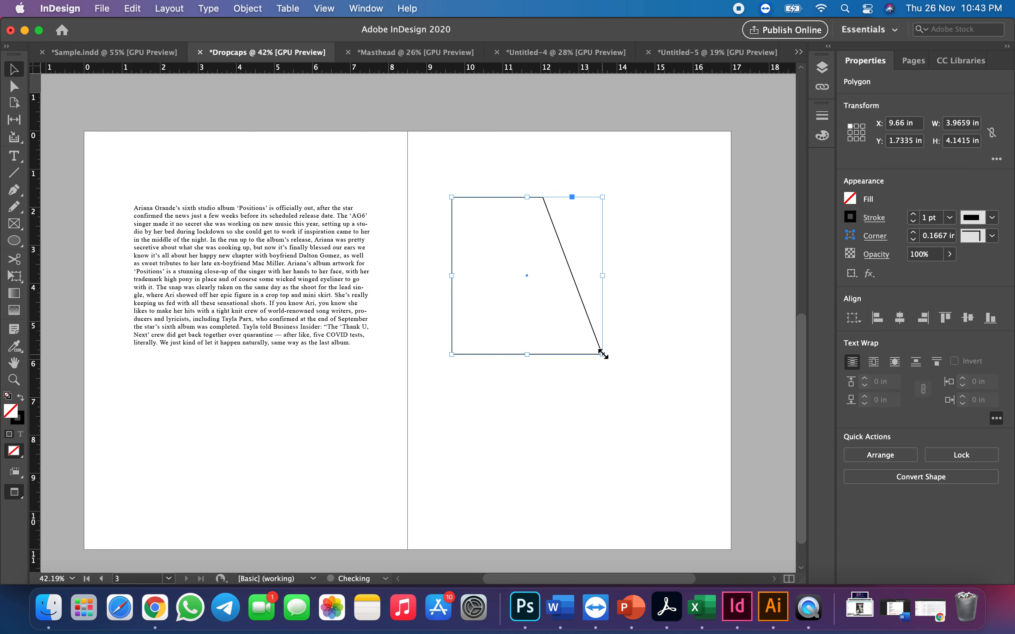
Enlarge the slanted shape on page 3 to about 6.25 in wide and 6.57 in high, then deselect it
left_click_drag(602, 355, 689, 447)
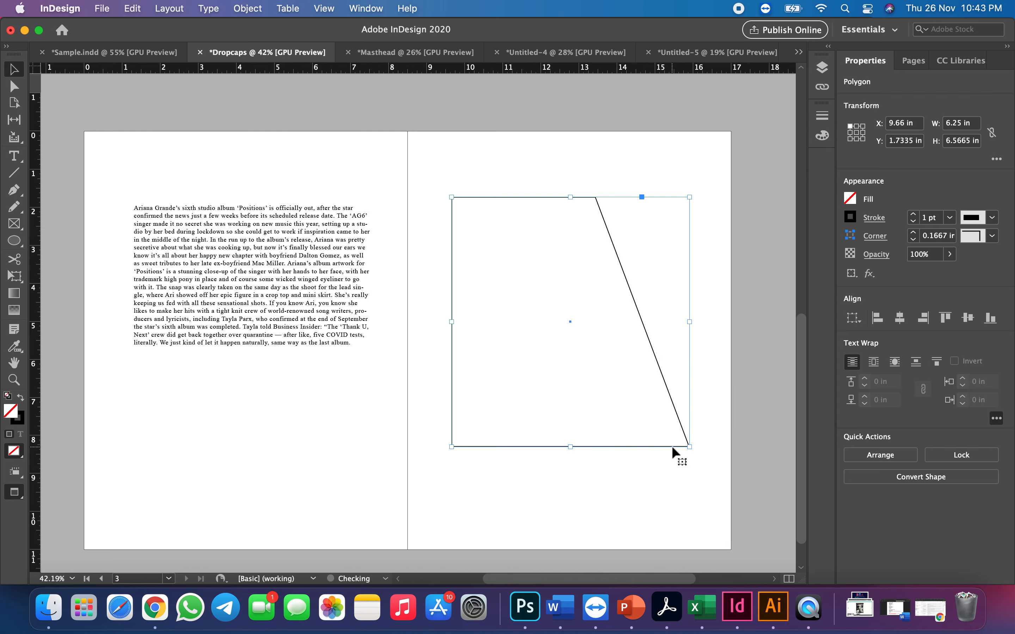
left_click(706, 181)
left_click(559, 196)
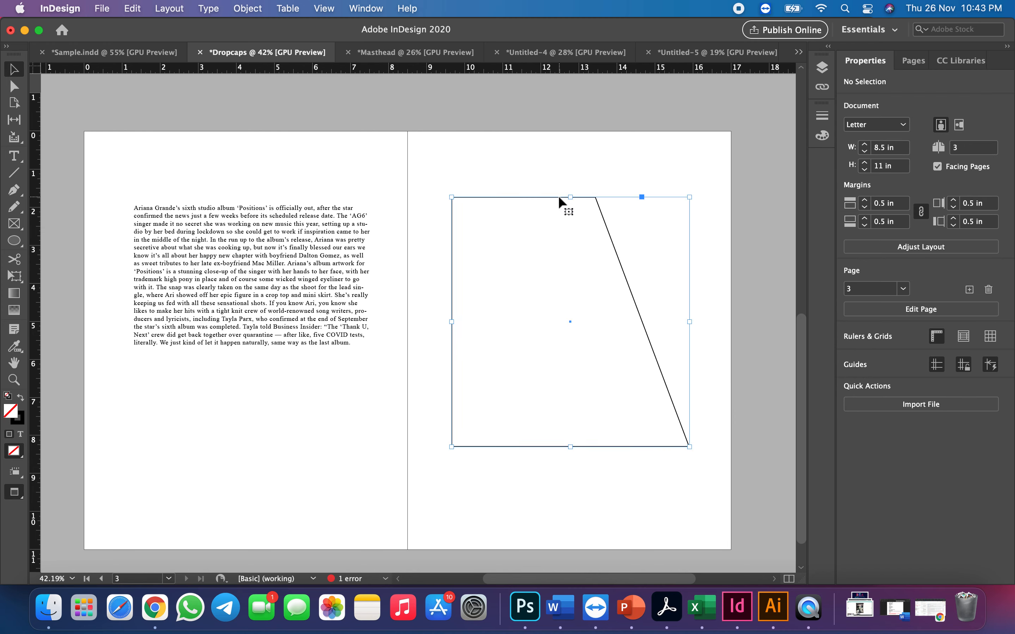
left_click(529, 159)
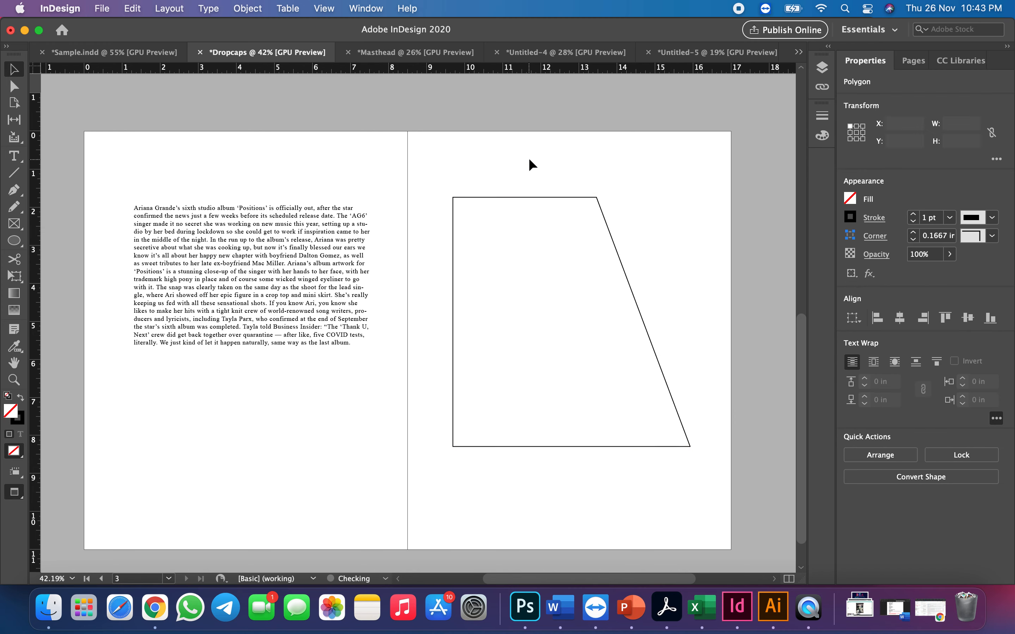
Copy the entire Ariana Grande article from page 2 into the slanted shape on page 3
double_click(273, 252)
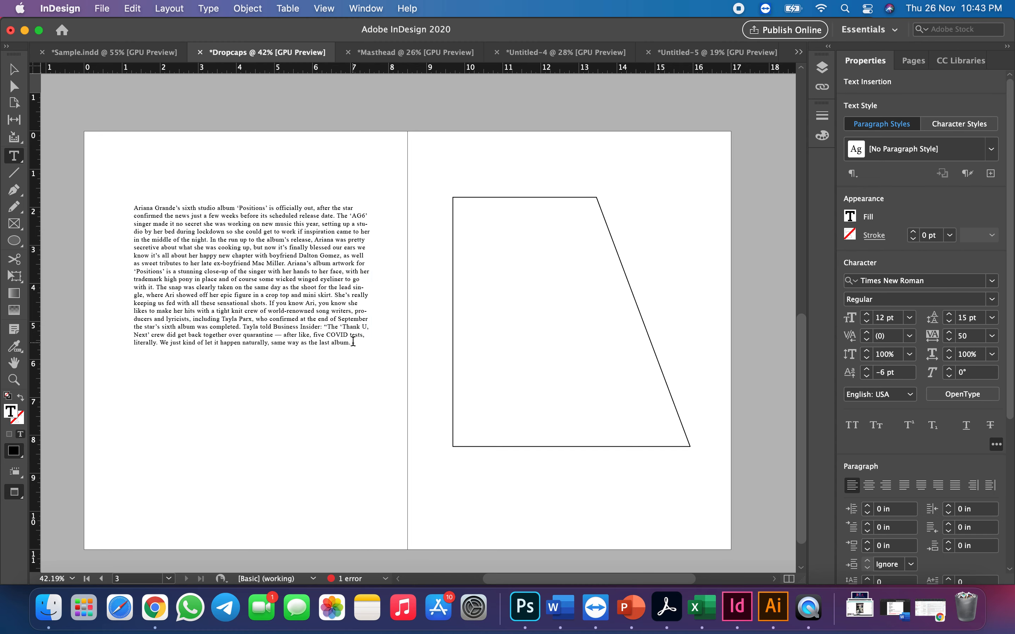
key("super+a")
key("super+c")
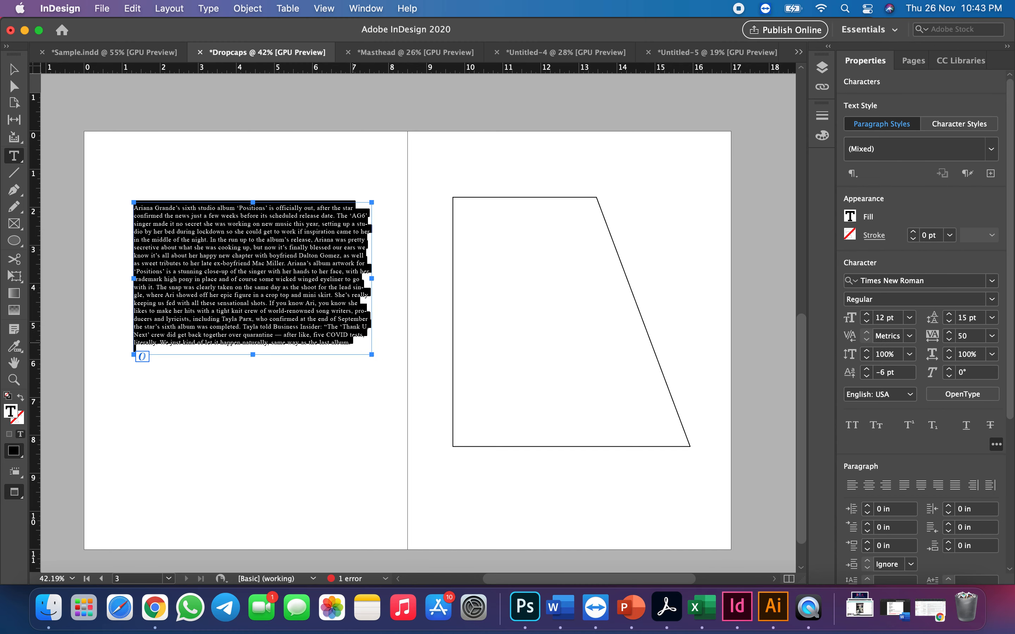
left_click(456, 198)
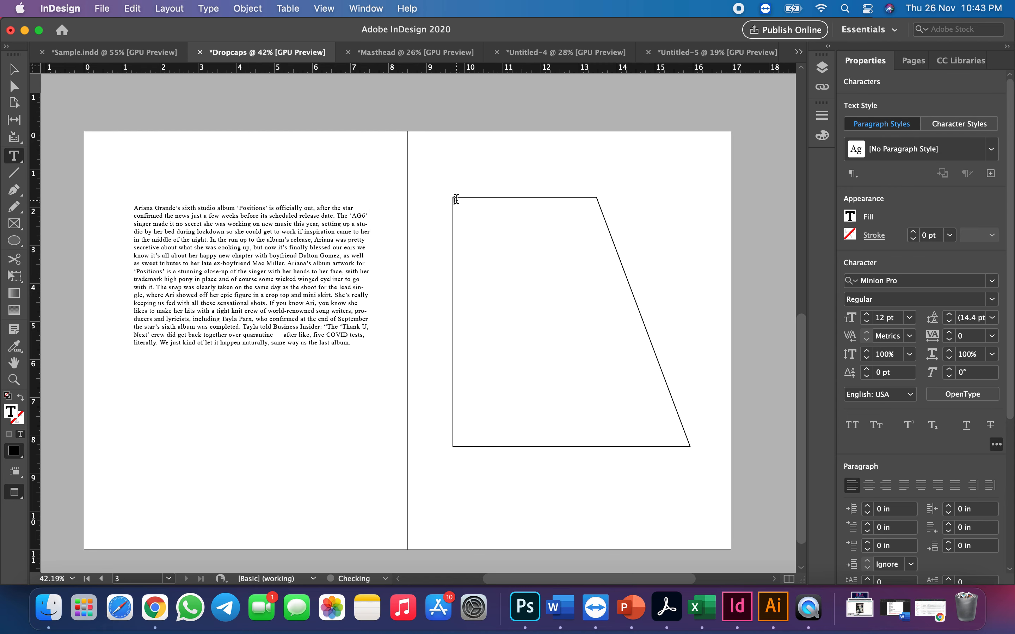
key("super+v")
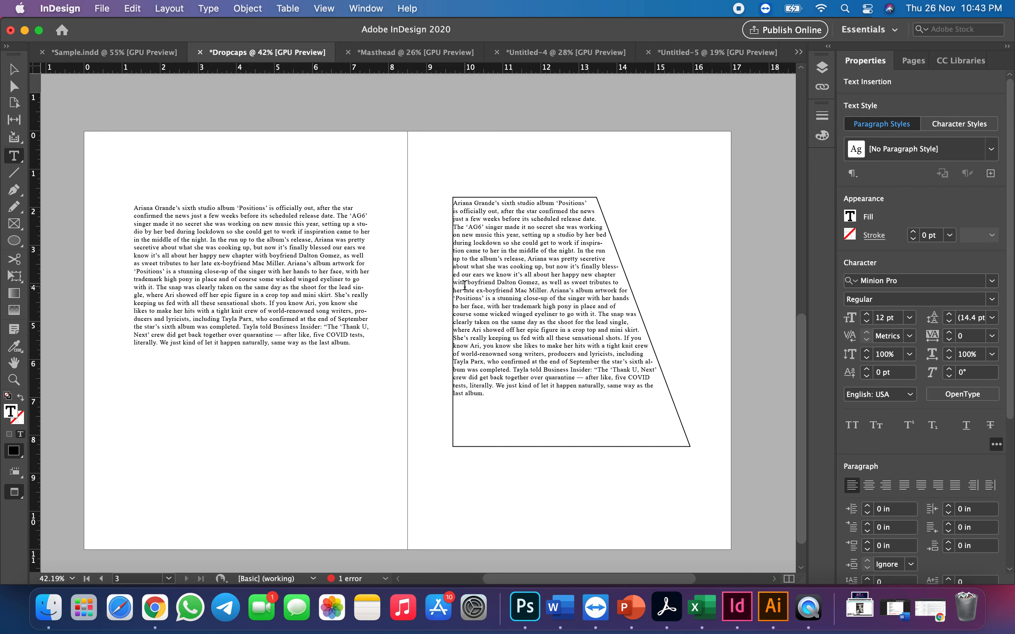
Delete the initial letter A of "Ariana" from the article text in the slanted frame and select the frame
scroll(465, 285, "up", 5)
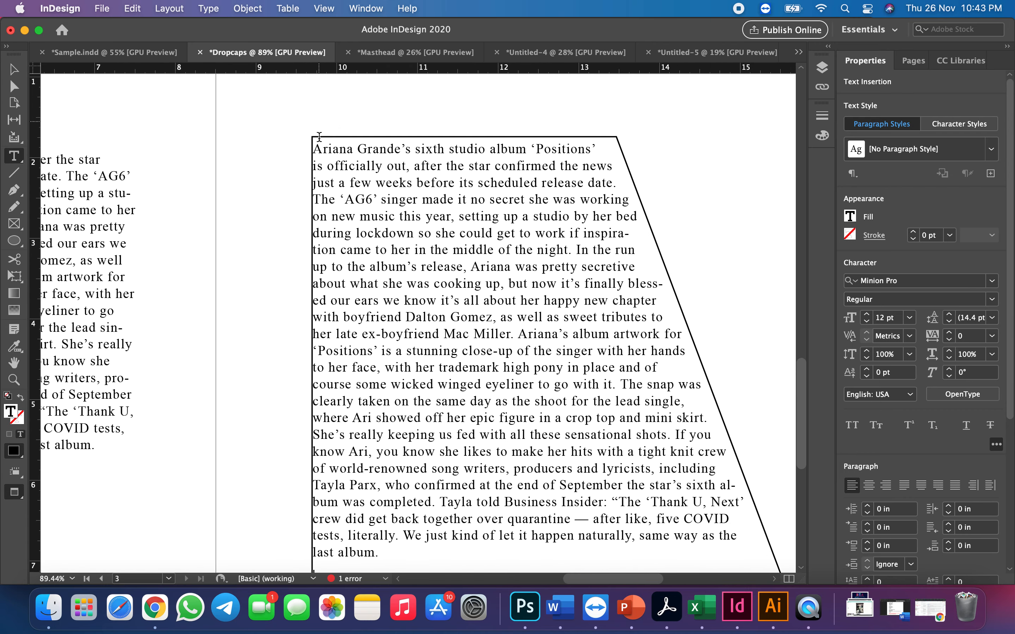
left_click(326, 151)
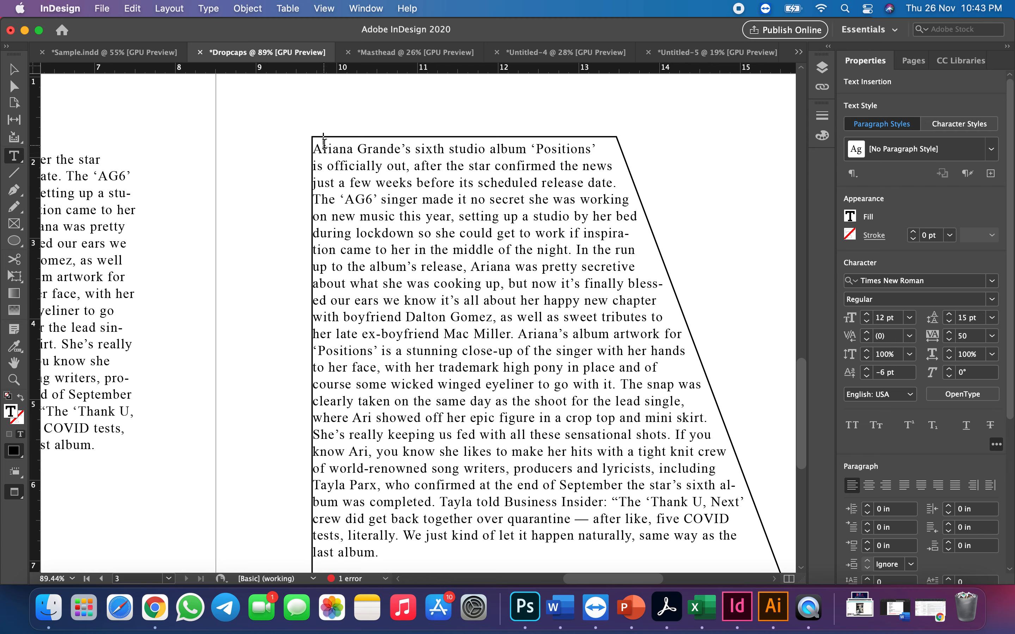
key("BackSpace")
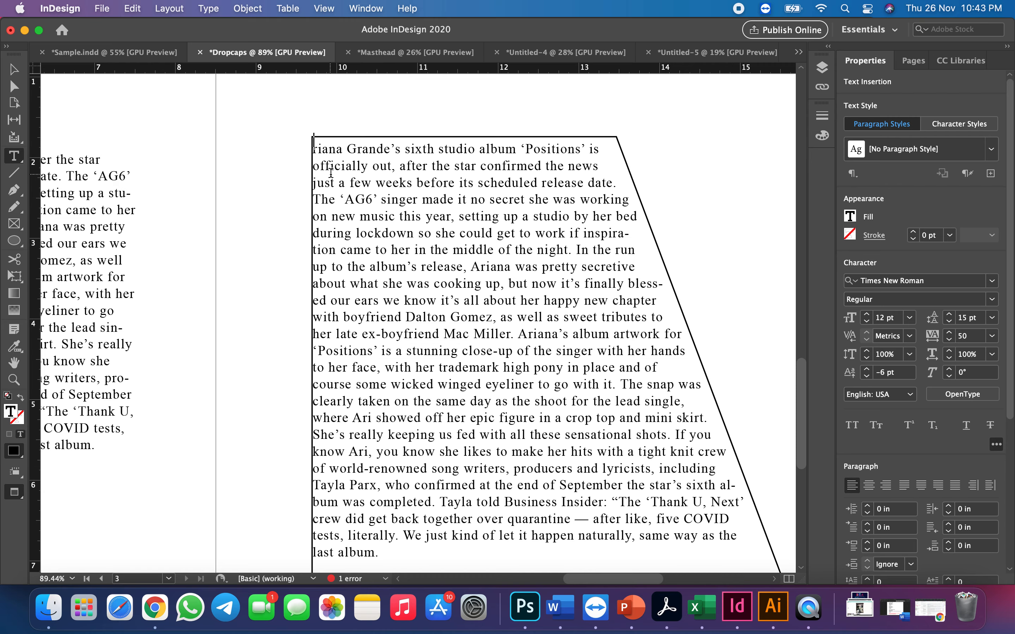
left_click(14, 68)
left_click(350, 226)
scroll(339, 235, "down", 3)
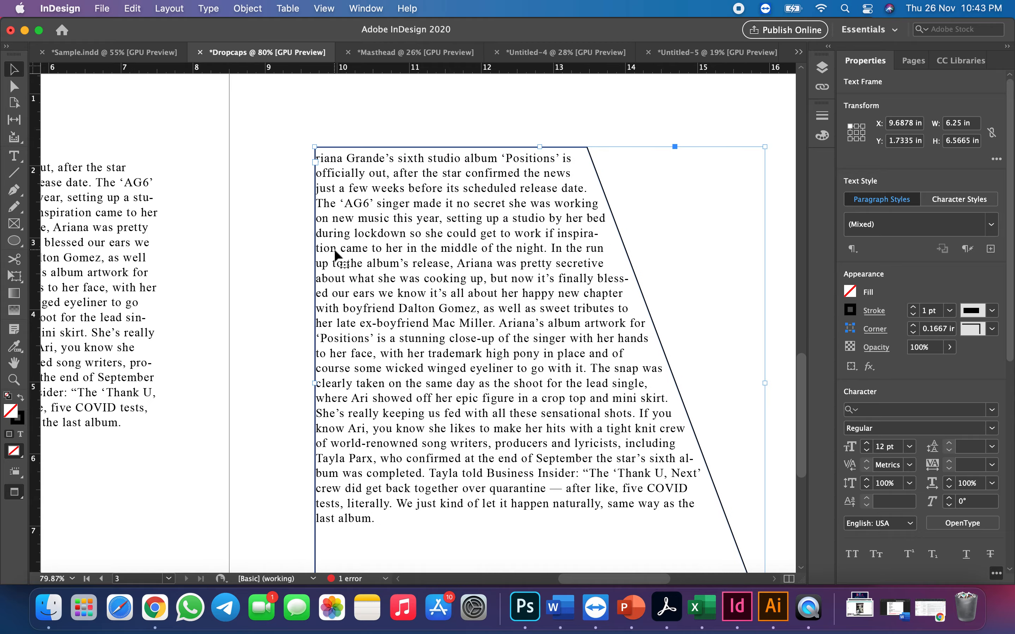
scroll(335, 252, "down", 3)
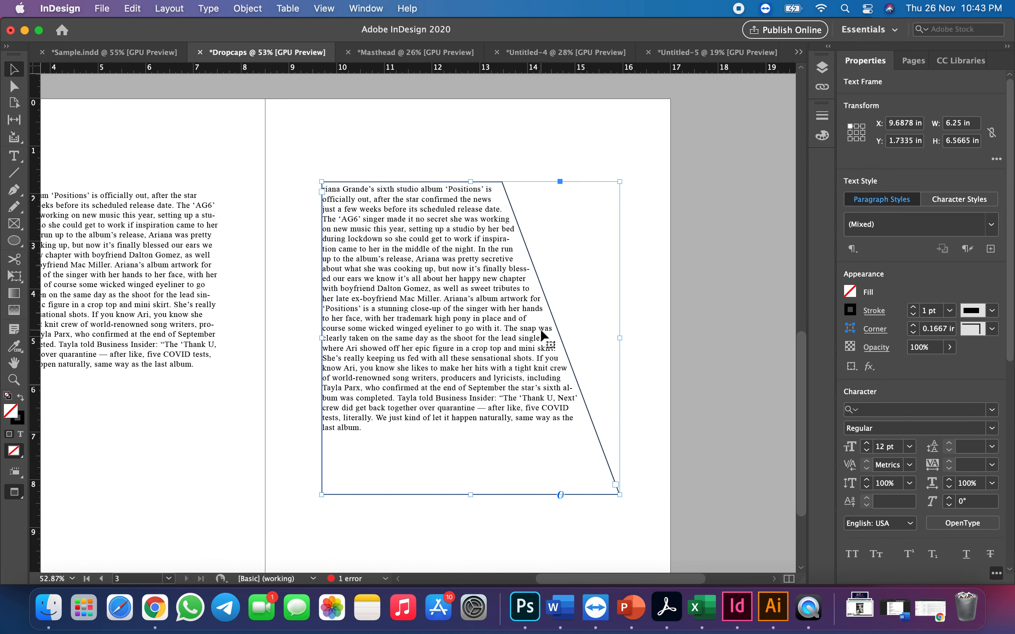
Turn off hyphenation for all text in the slanted frame and justify it with the last line aligned left
left_click(14, 158)
left_click(359, 430)
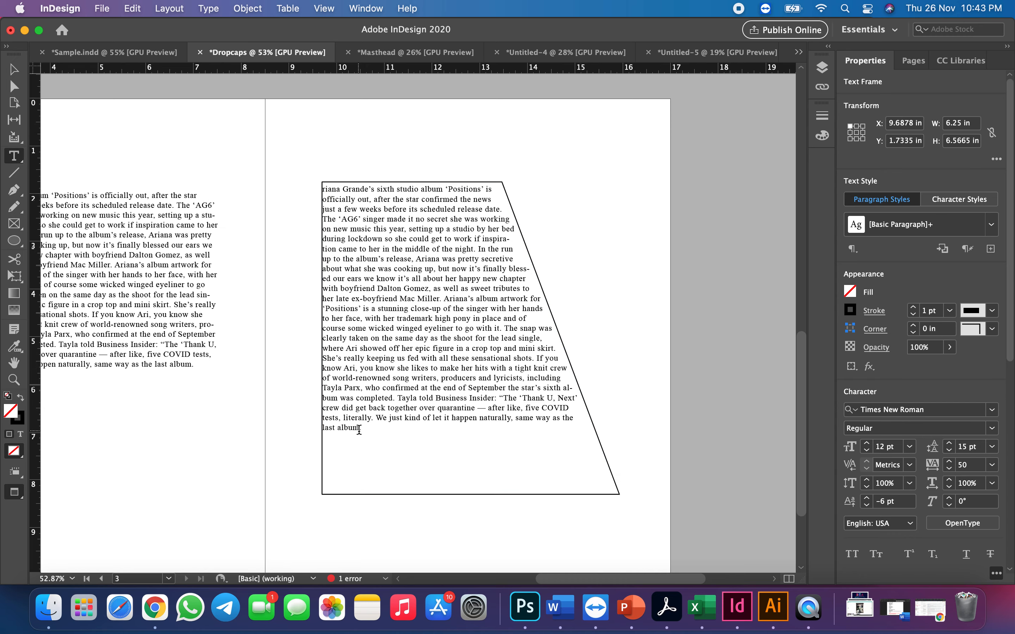
key("super+a")
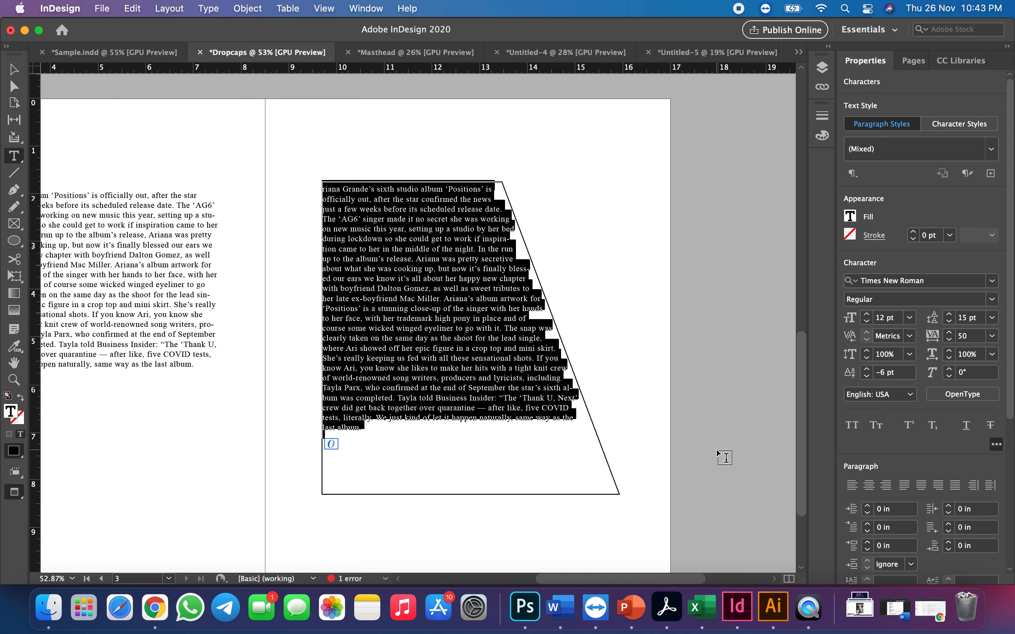
scroll(884, 502, "down", 3)
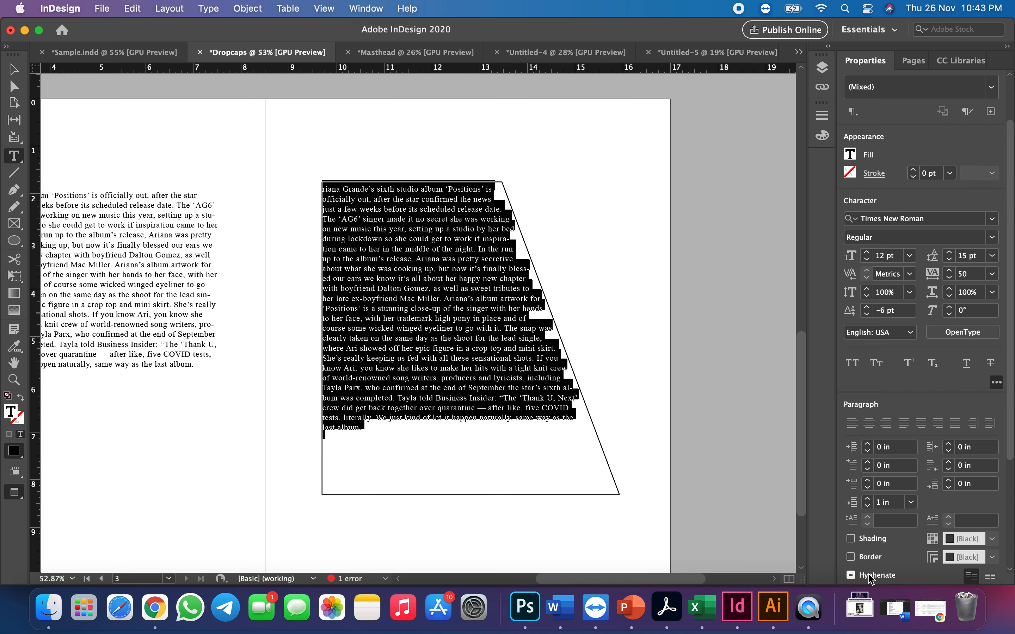
left_click(851, 575)
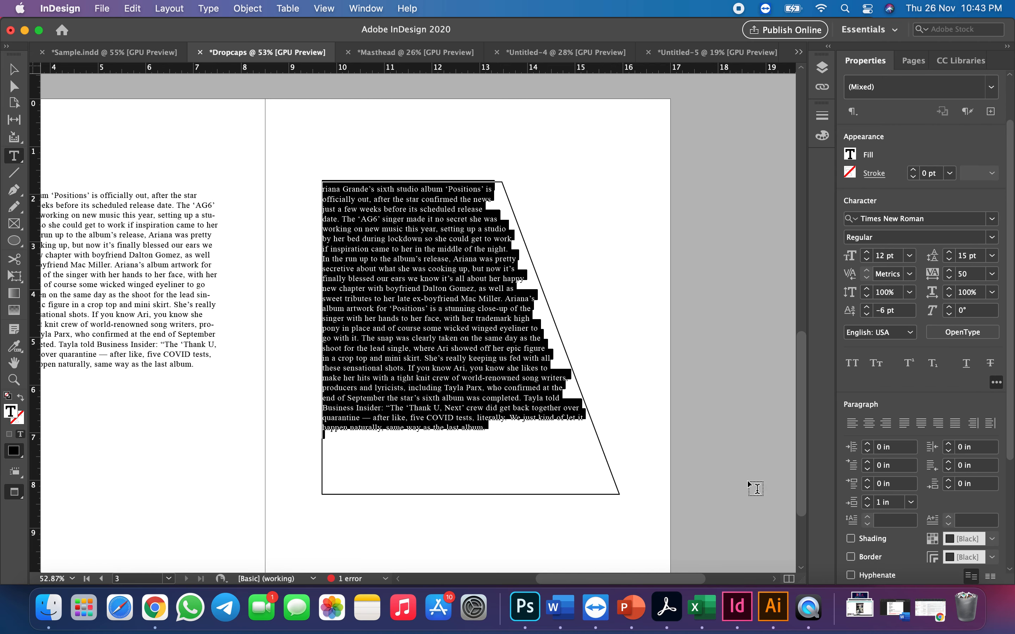
left_click(902, 426)
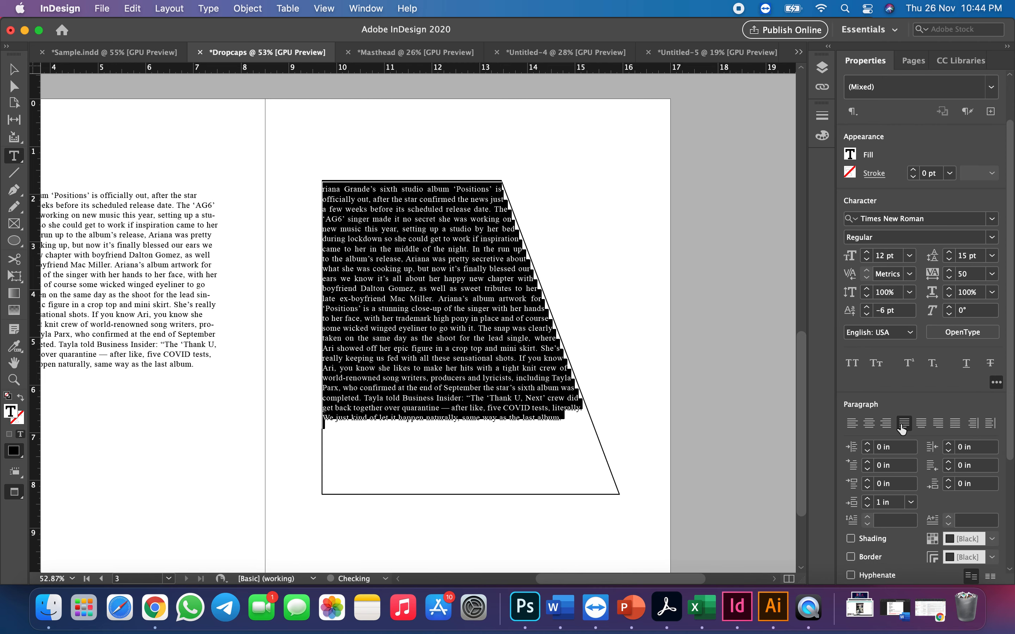
Shorten the slanted text frame to about 5.17 in high and move it to about X 9.88 in, Y 2.83 in
left_click(13, 69)
left_click_drag(470, 495, 472, 430)
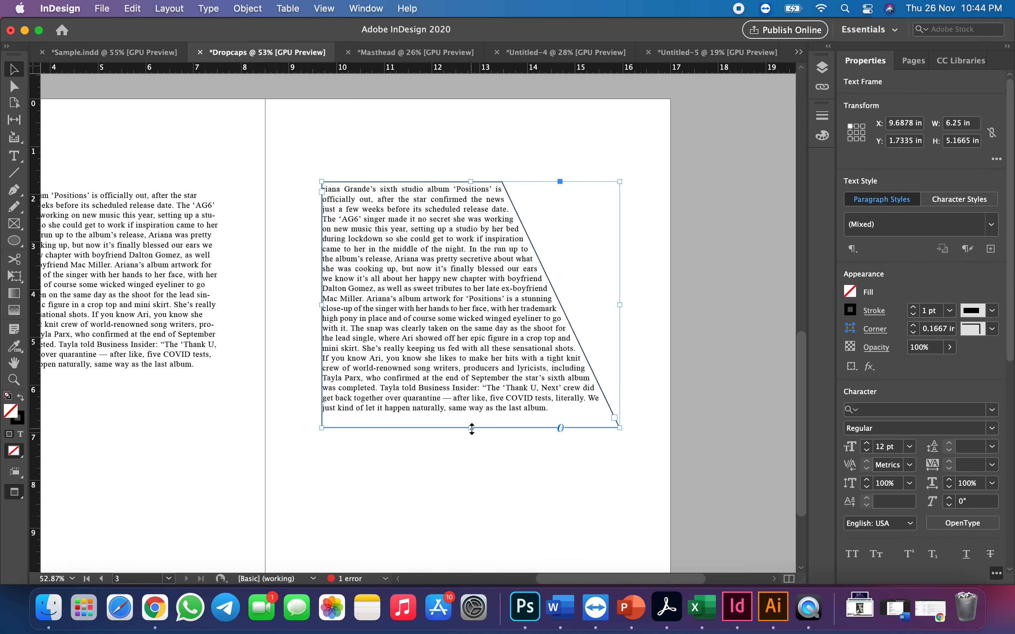
left_click_drag(426, 200, 434, 255)
scroll(434, 234, "down", 1)
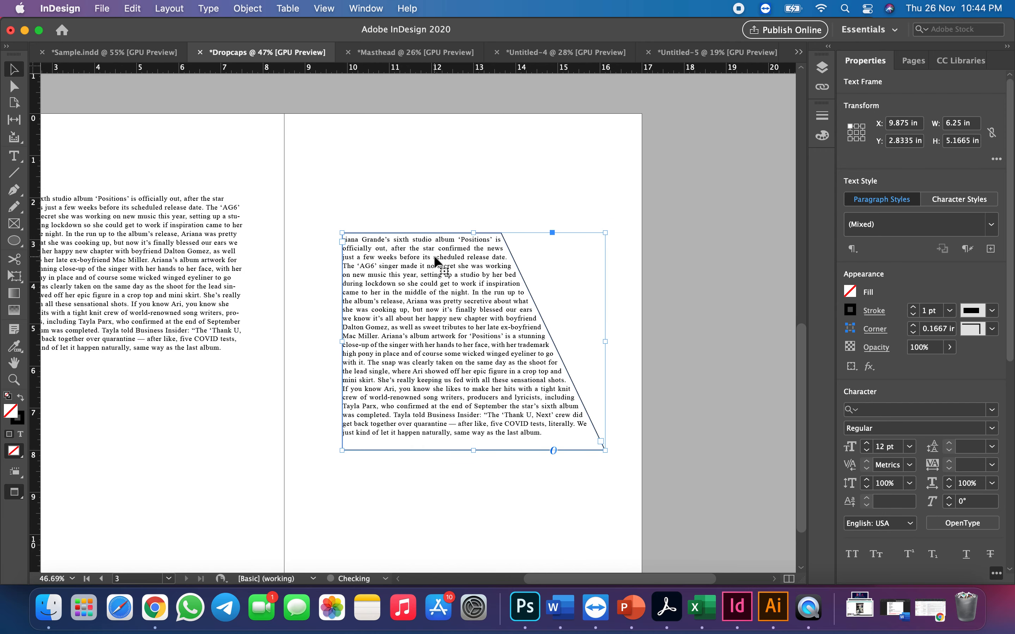
Remove the outline from the slanted text frame by setting its stroke to [None]
left_click(574, 192)
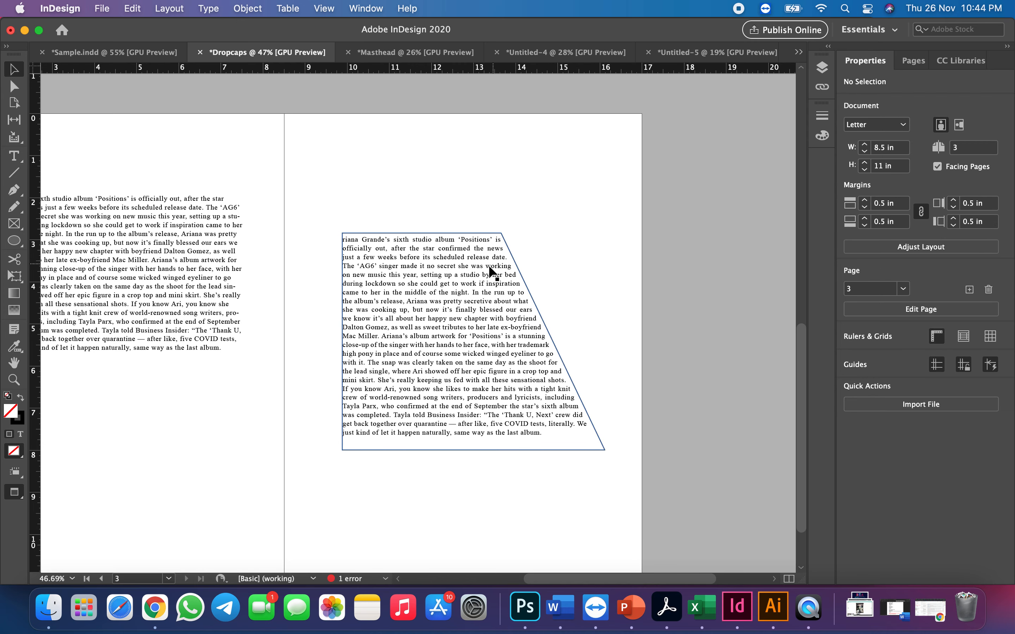
left_click(487, 272)
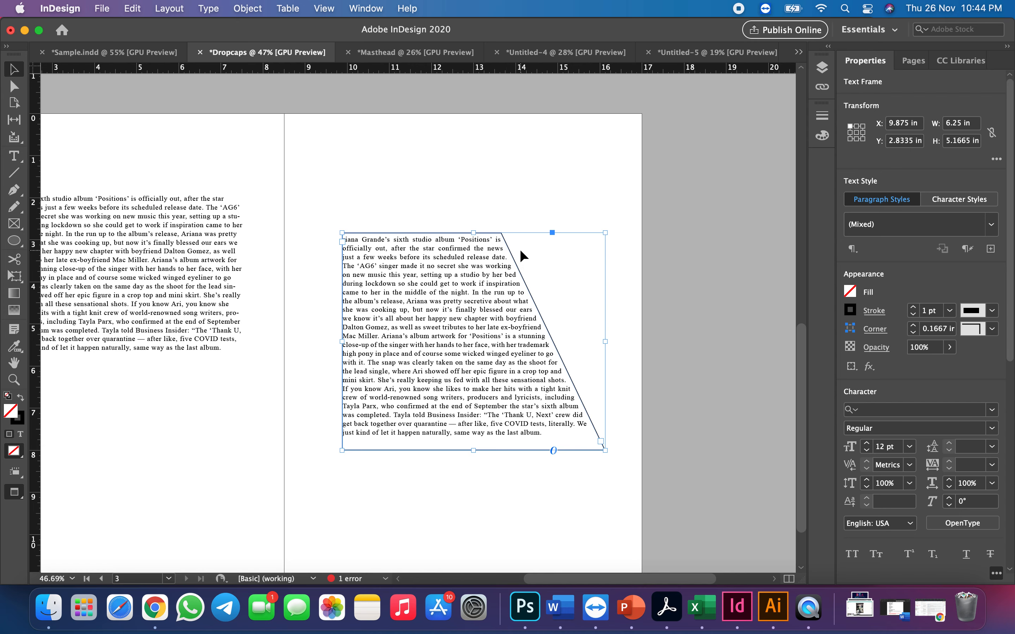
left_click(525, 172)
left_click(504, 238)
left_click(852, 316)
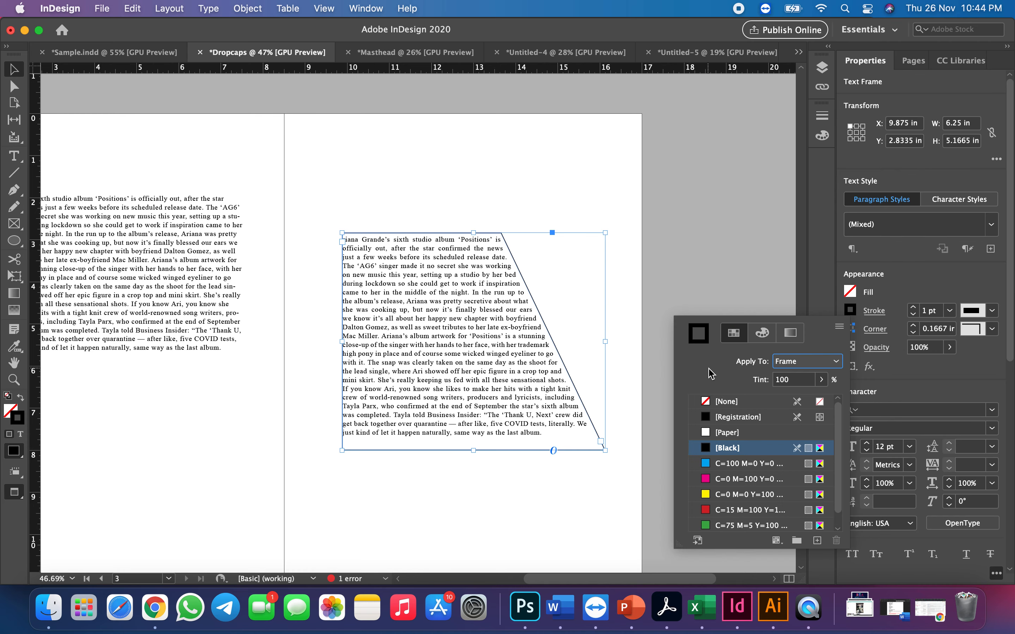
left_click(722, 403)
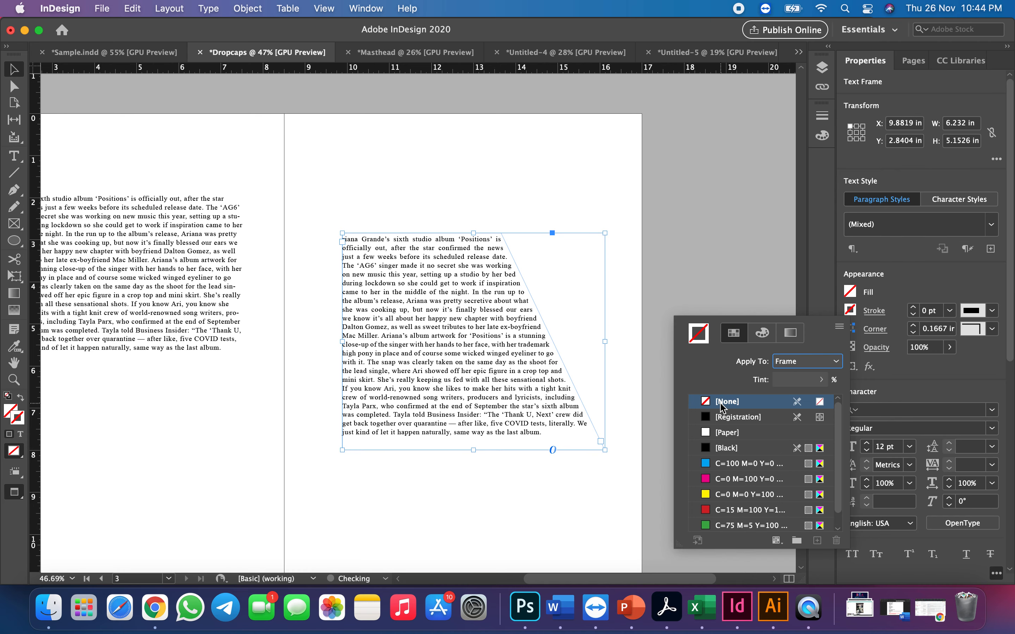
left_click(565, 177)
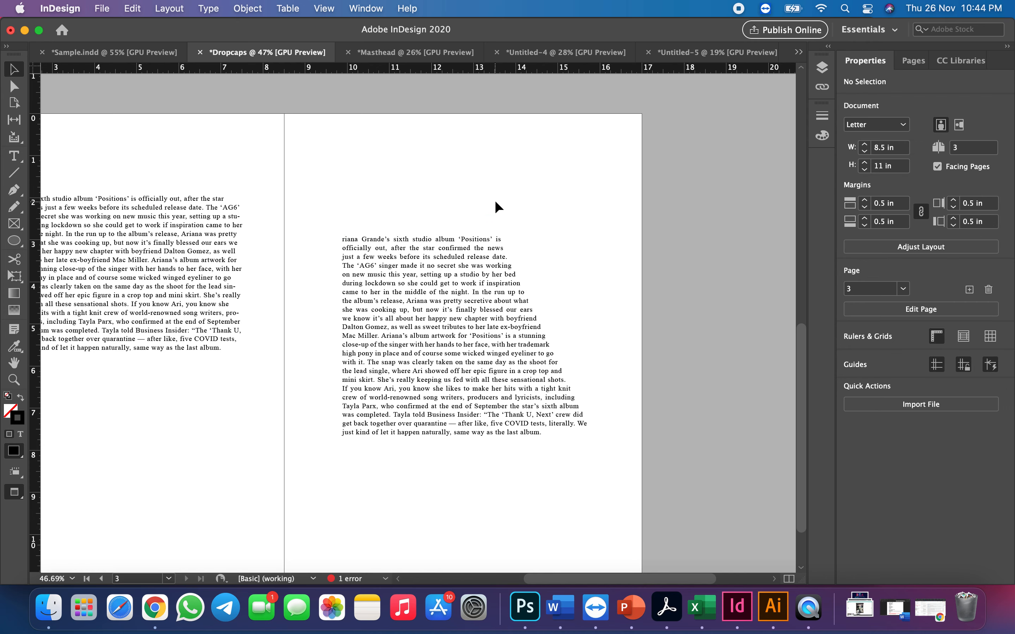
Create a text frame about 3.08 in wide and 2.86 in high near the top of page 3 containing the letter A
scroll(406, 164, "left", 2)
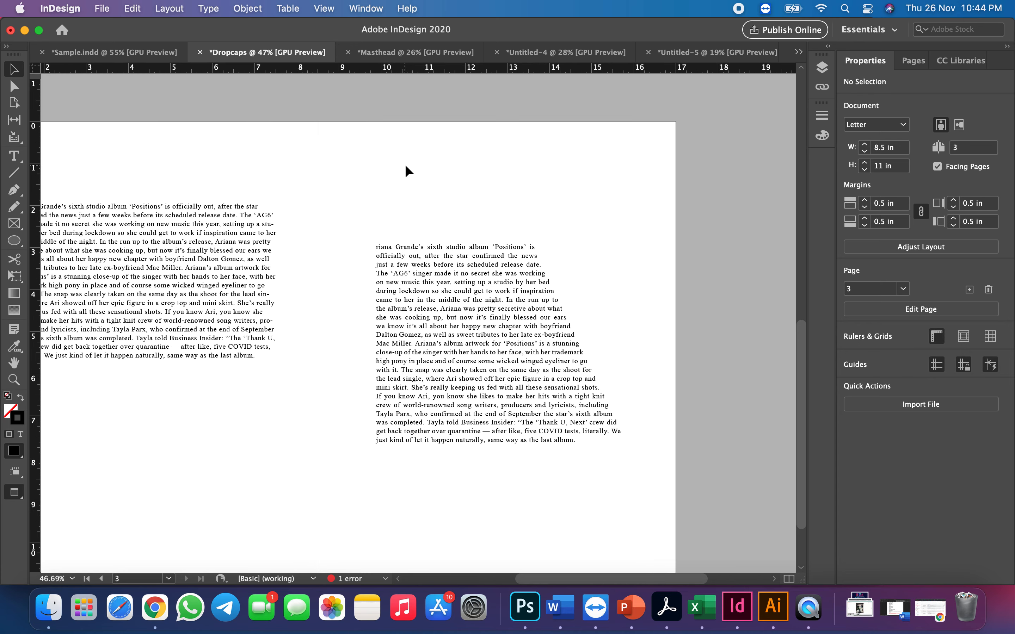
scroll(405, 164, "left", 2)
scroll(405, 164, "down", 1)
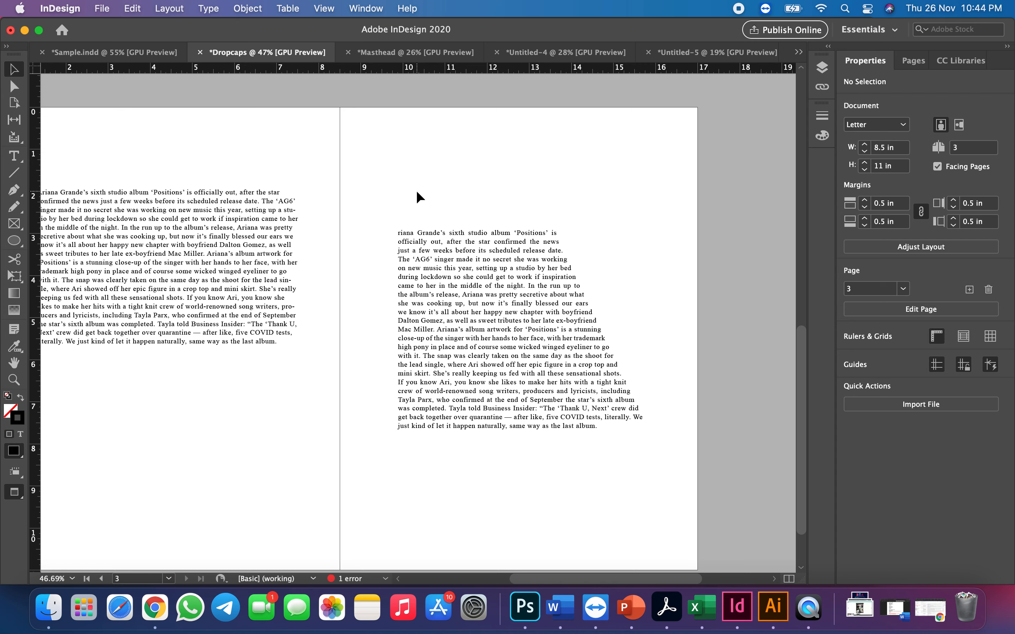
left_click(15, 156)
left_click_drag(384, 139, 515, 259)
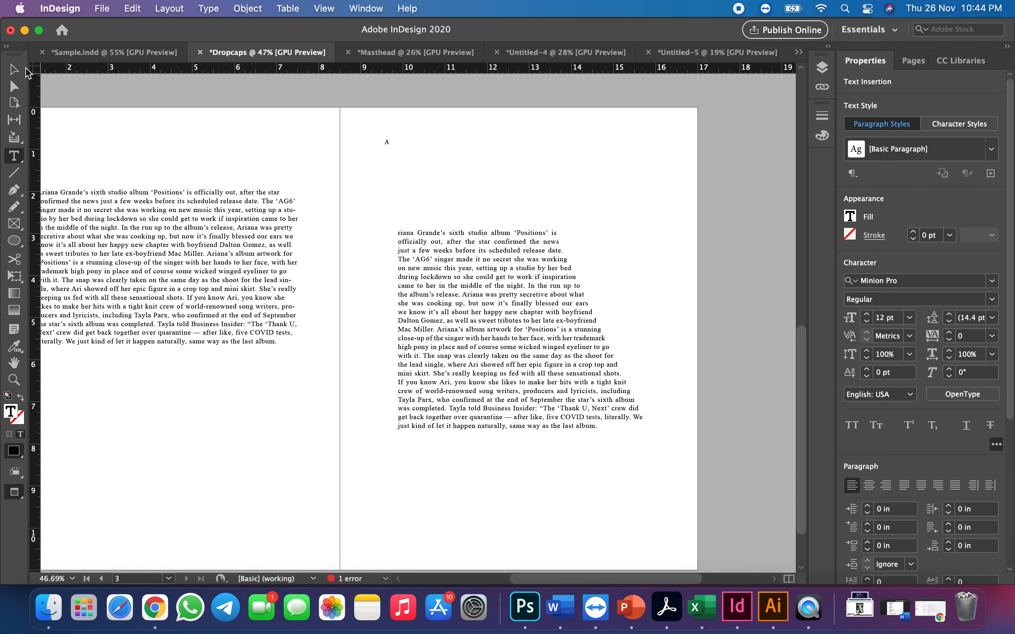
Set the new letter A to 100 pt in the Lemon/Milk font
double_click(386, 141)
left_click(881, 319)
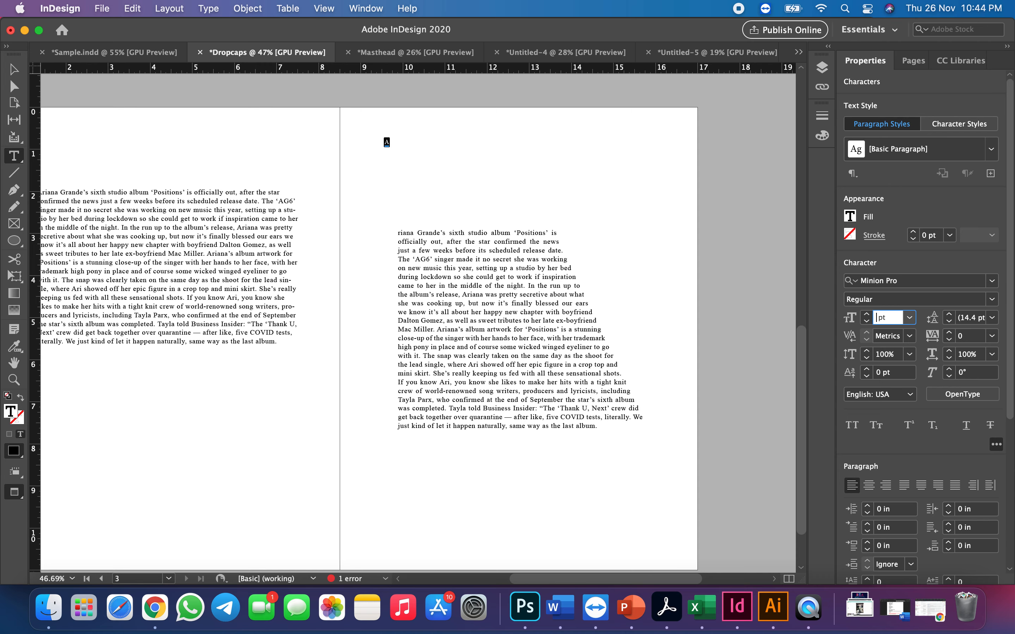
type("00")
key("Return")
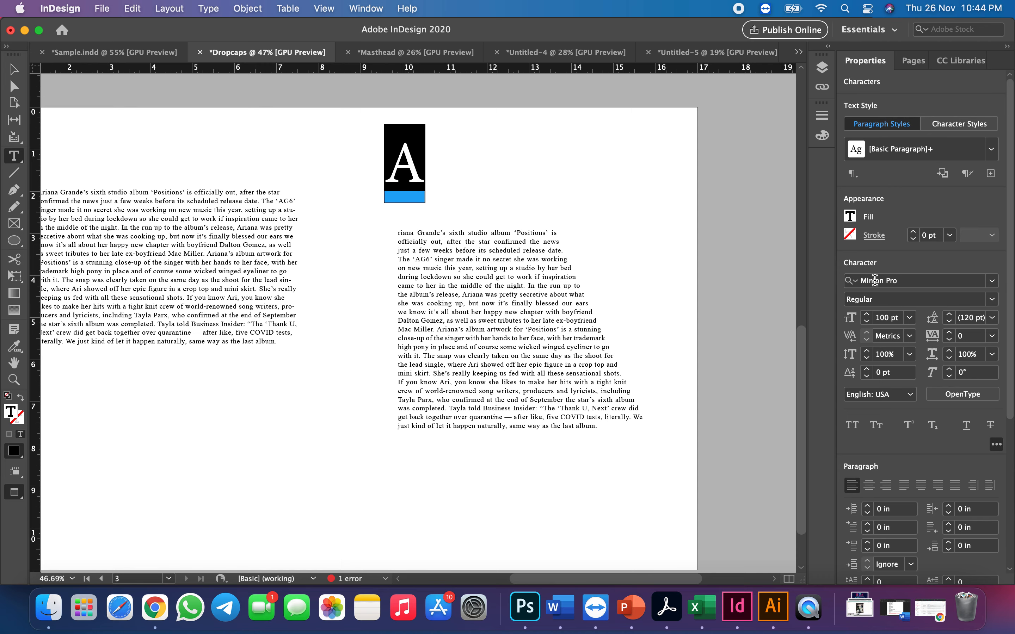
left_click(992, 281)
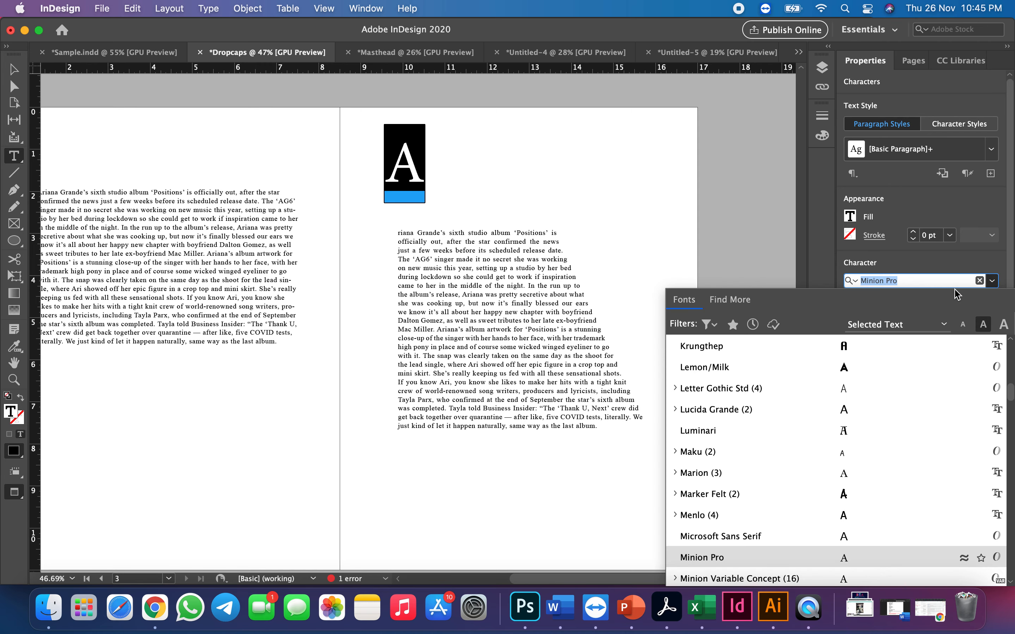
left_click(810, 365)
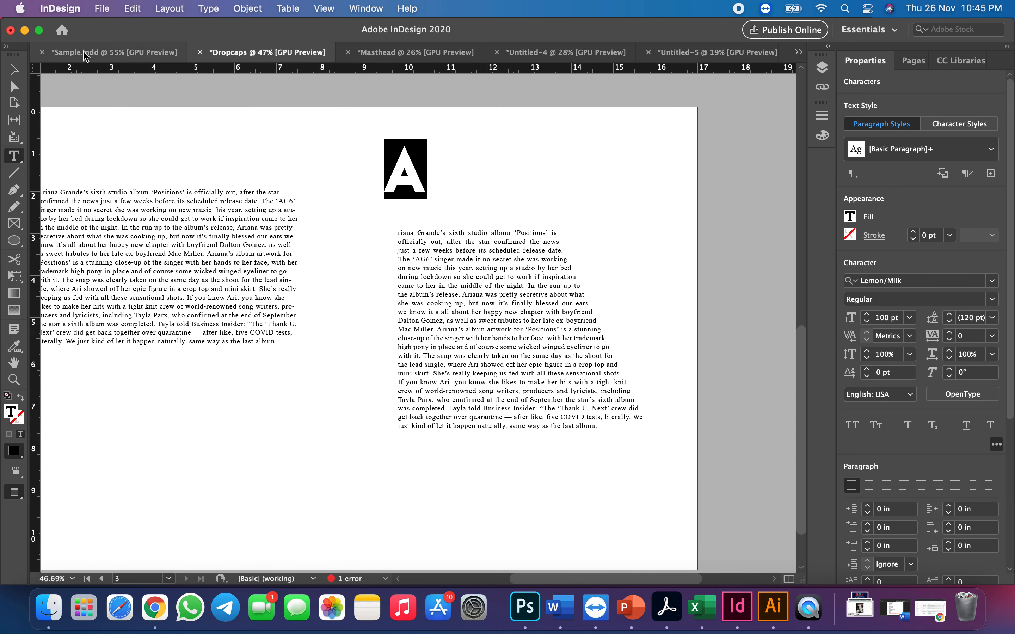
Move the letter A's frame over the start of the slanted article, at about X 9.5 in, Y 2.45 in
left_click(15, 70)
left_click_drag(419, 181, 416, 255)
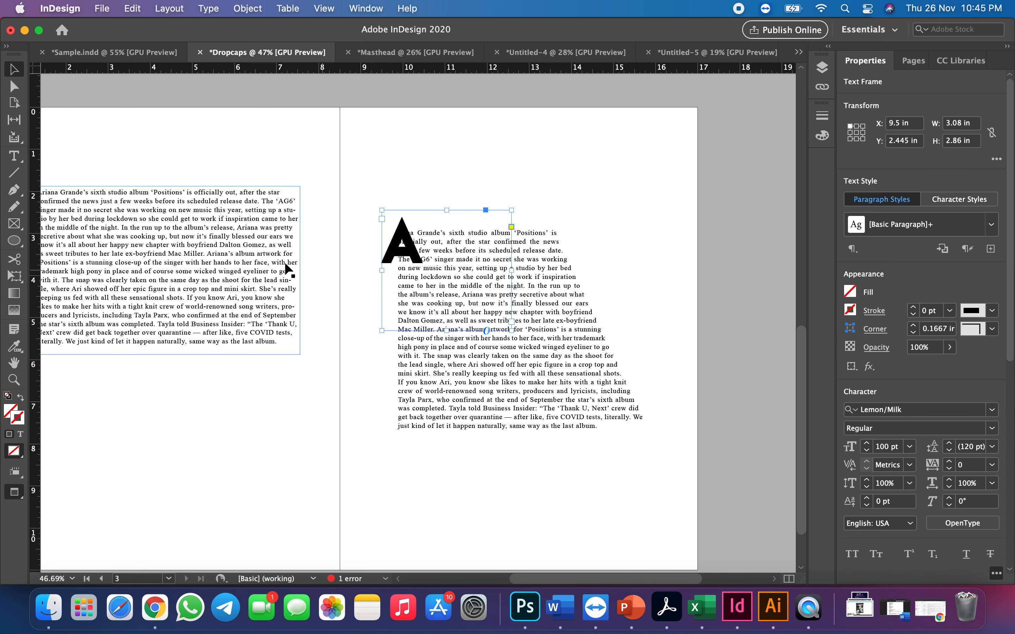
Set the font size of the large letter A over the slanted article to 200 pt
left_click(16, 158)
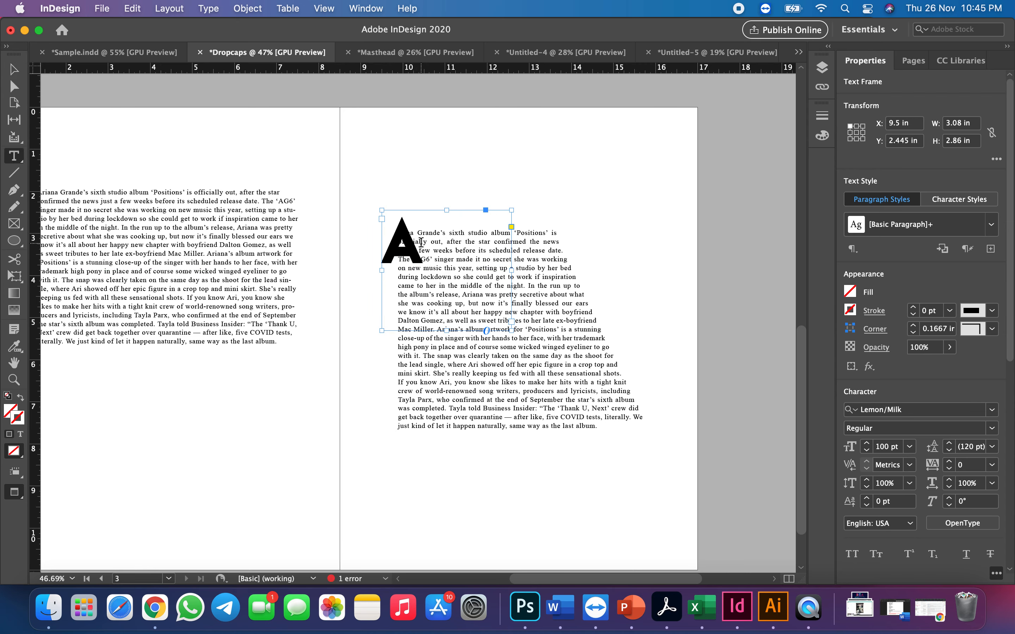
left_click_drag(422, 242, 362, 242)
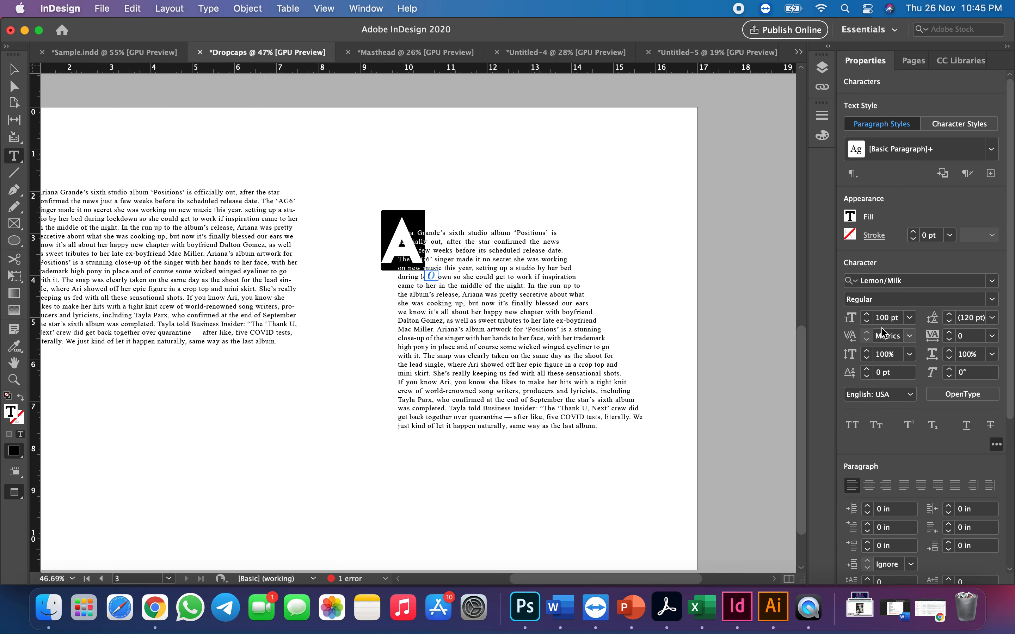
left_click(885, 317)
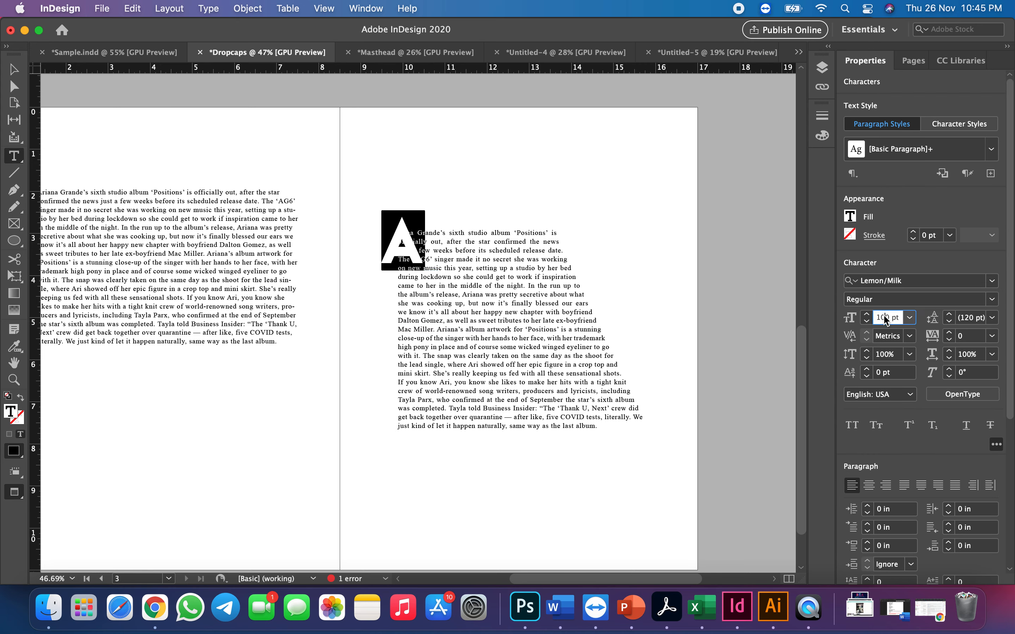
key("BackSpace")
key("BackSpace")
key("BackSpace")
type("200")
key("Return")
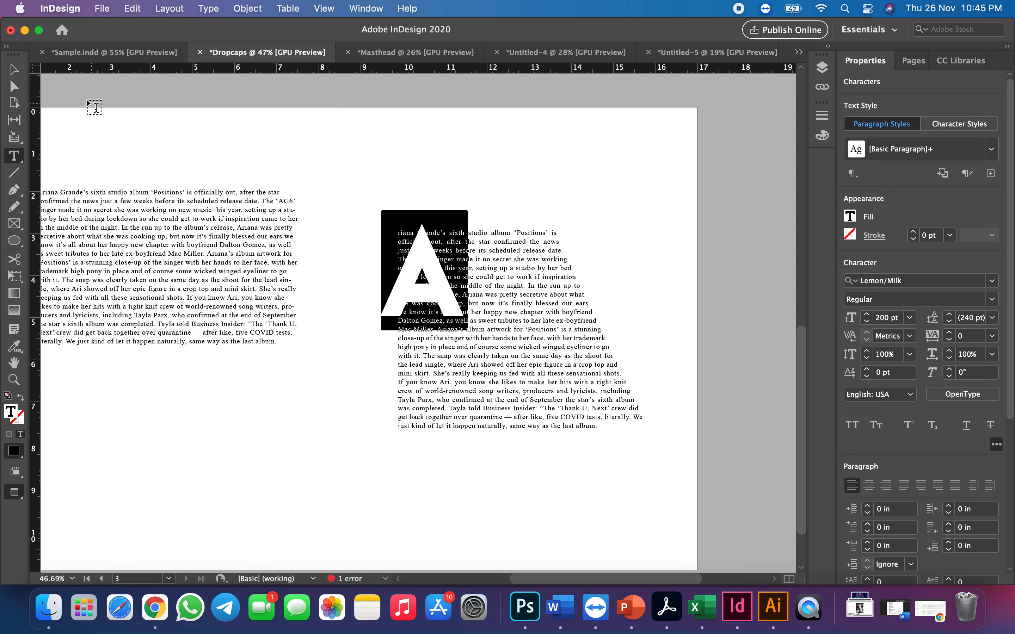
Move the letter A's frame to about X 9.42 in, Y 2.64 in and convert the letter to outlines
left_click(13, 69)
mouse_move(435, 296)
left_mouse_down()
mouse_move(443, 311)
mouse_move(435, 297)
left_mouse_up()
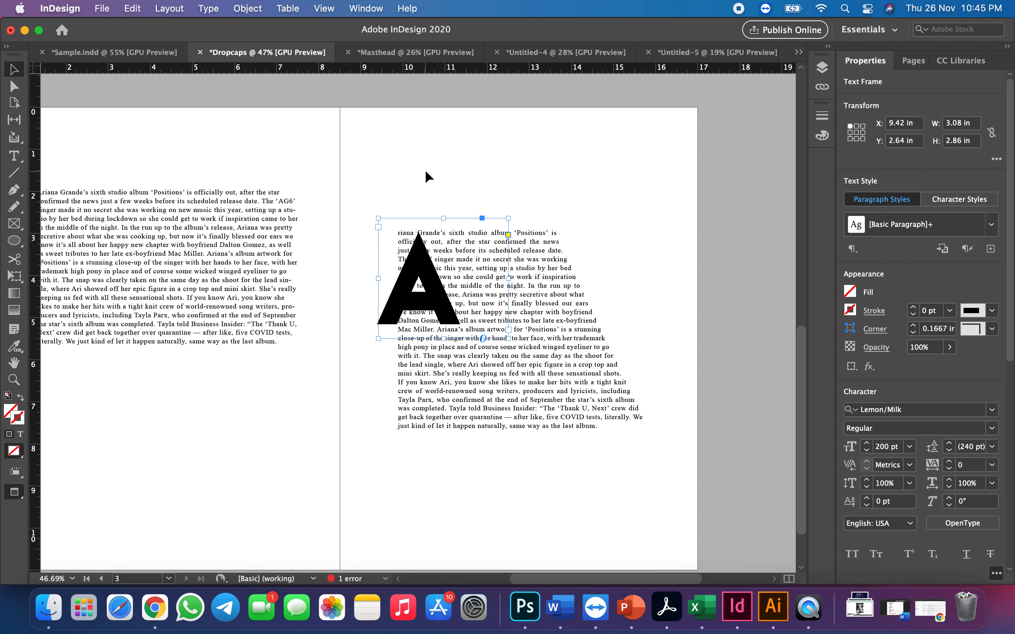
left_click(207, 9)
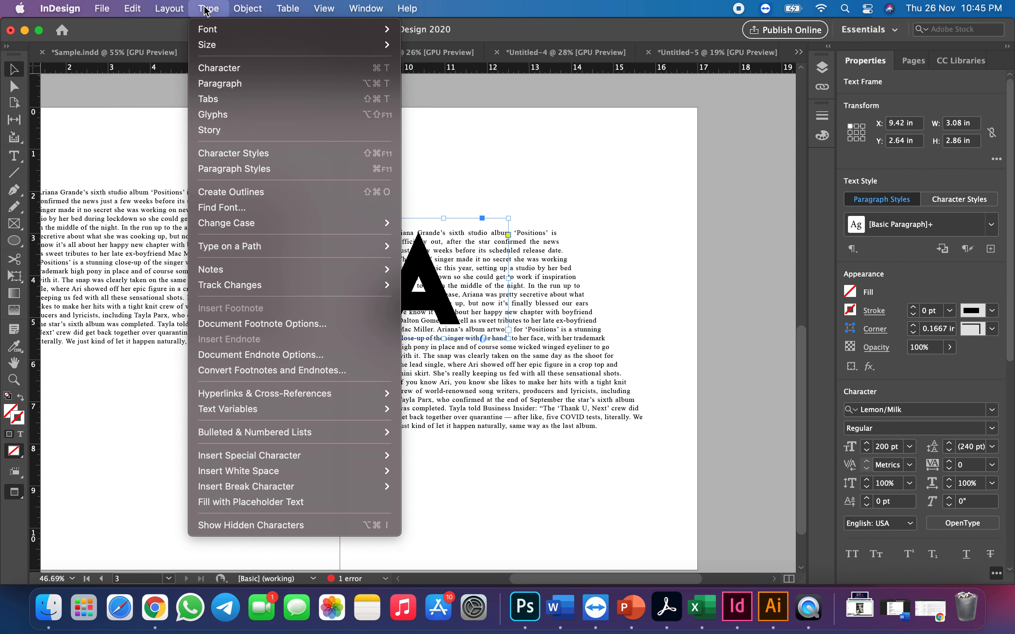
left_click(230, 192)
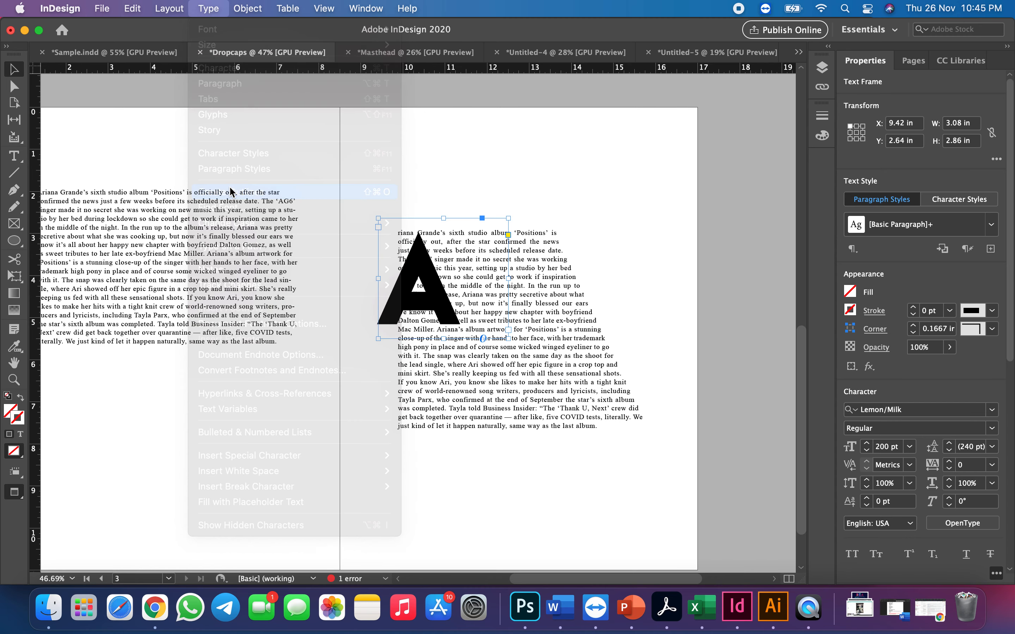
left_click(447, 185)
Wrap the article text around the object shape of the outlined A with a 0.3125 in offset
left_click(420, 263)
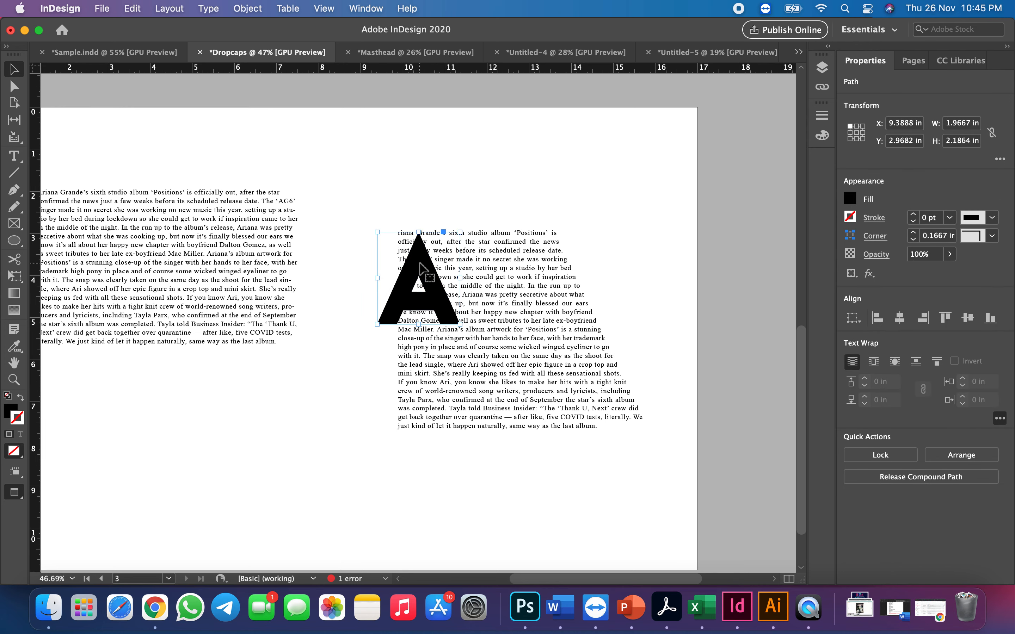
left_click(892, 366)
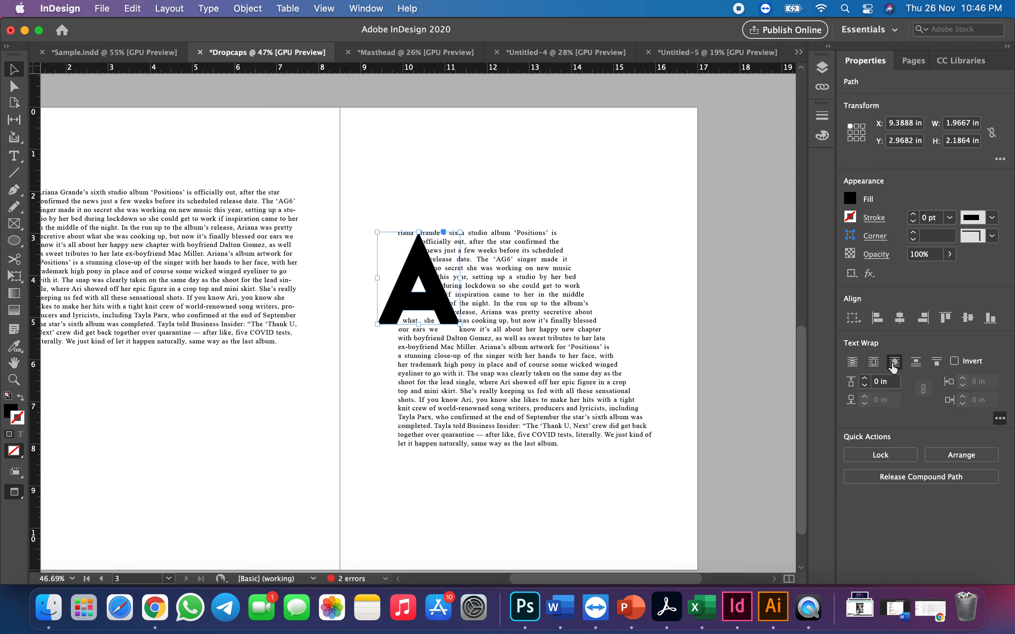
left_click(866, 380)
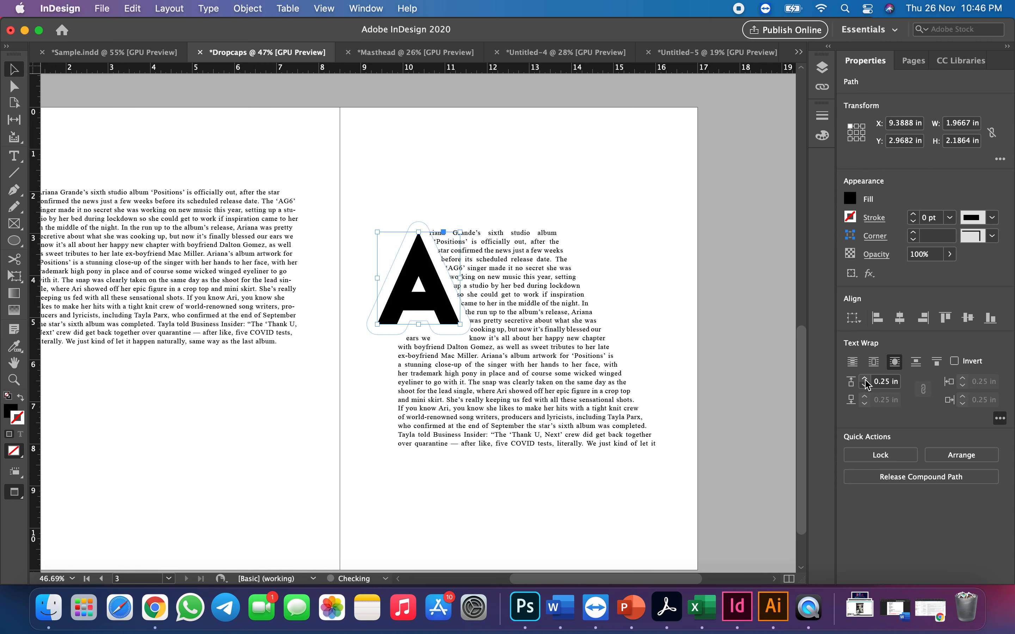
left_click(865, 385)
left_click(866, 379)
left_click(865, 379)
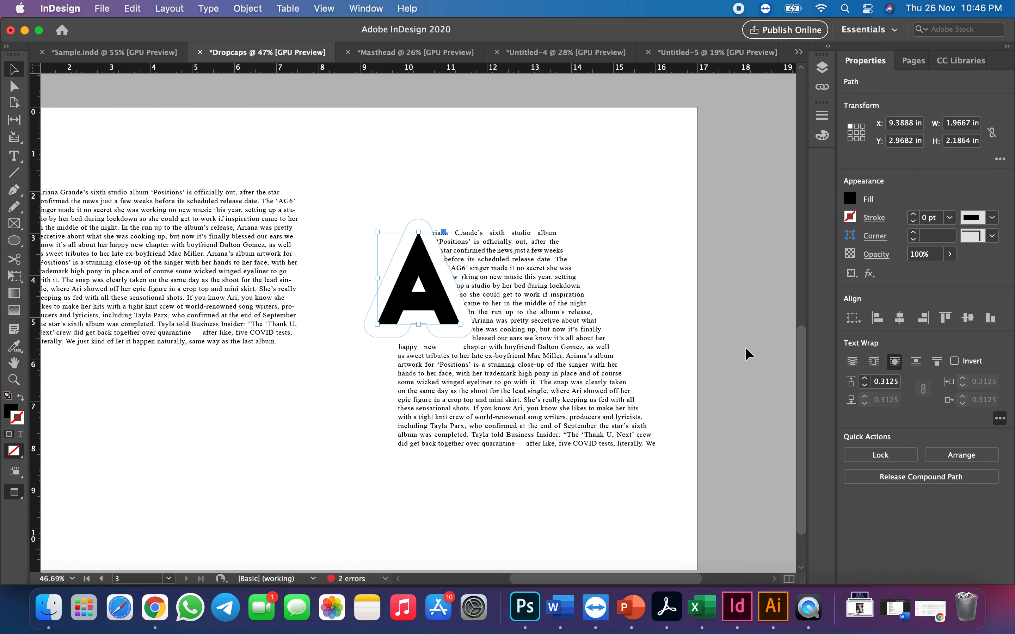
left_click(686, 330)
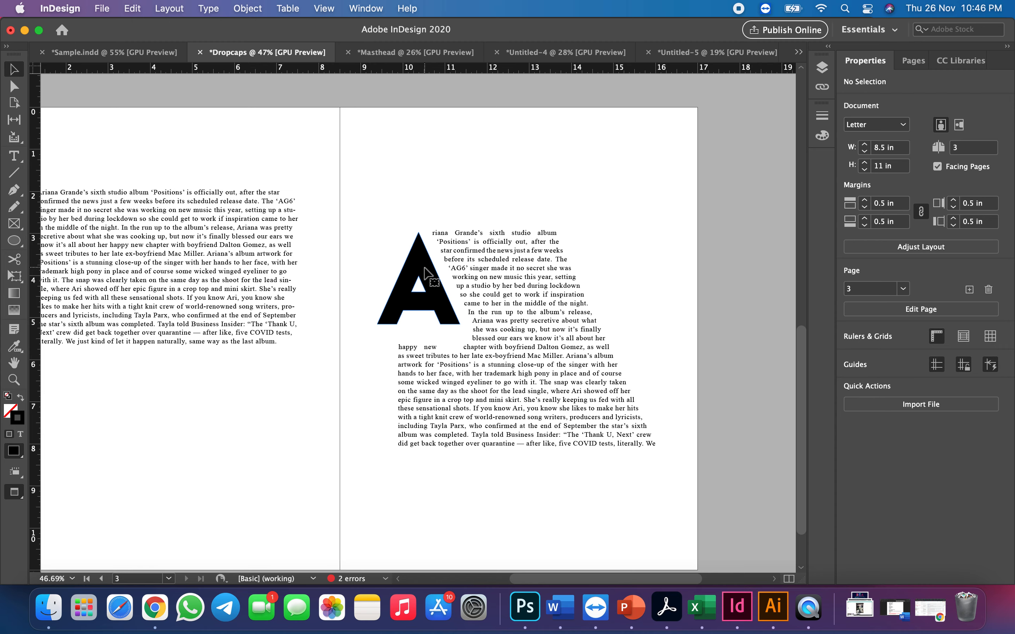
Enlarge the outlined letter A to about 2.65 in wide and 2.95 in high, keeping its upper-left corner in place
left_click(460, 311)
left_click_drag(461, 324, 488, 356)
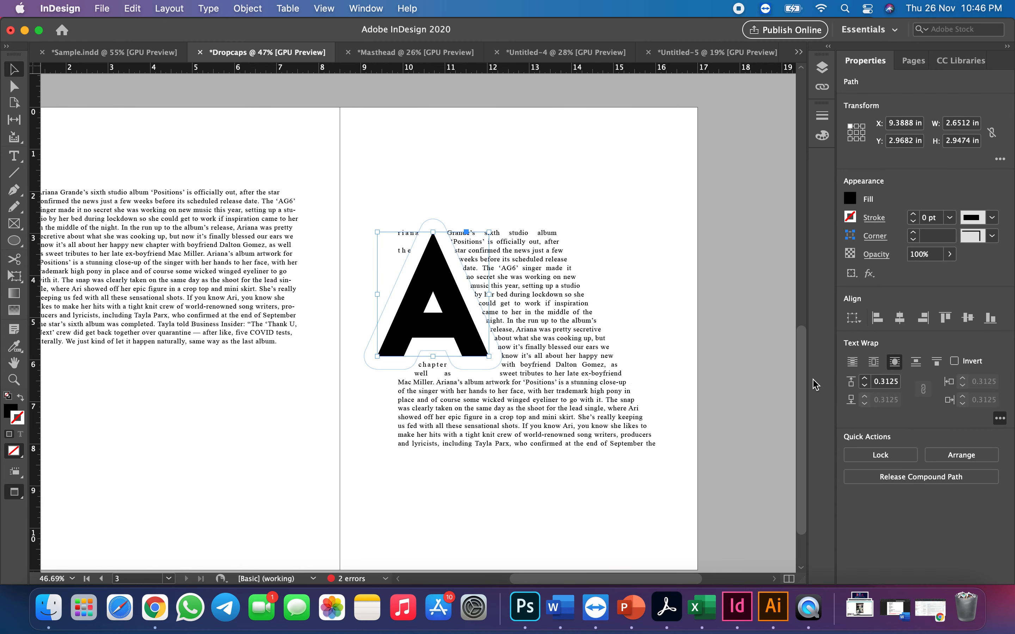
left_click(624, 175)
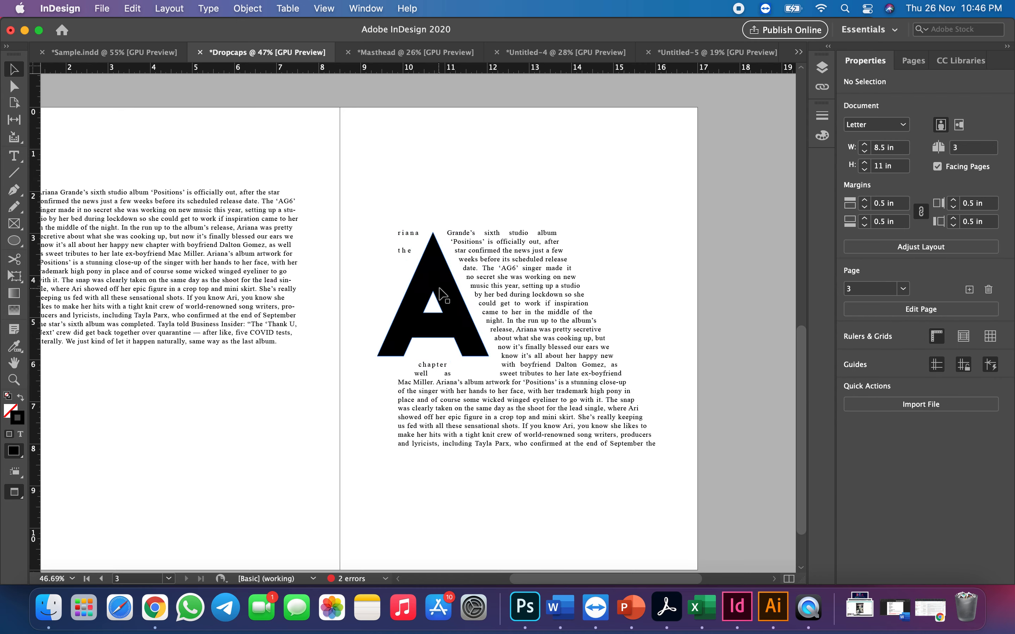
Try a 0.4375 in text wrap offset around the letter A and return it to 0.3125 in
left_click(451, 289)
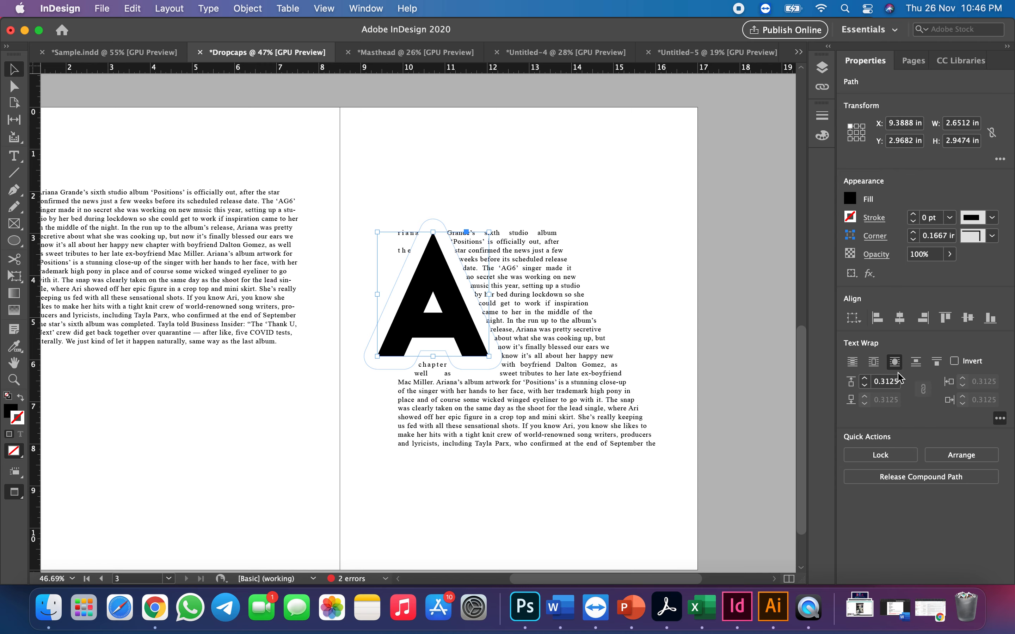
left_click(864, 378)
left_click(864, 378)
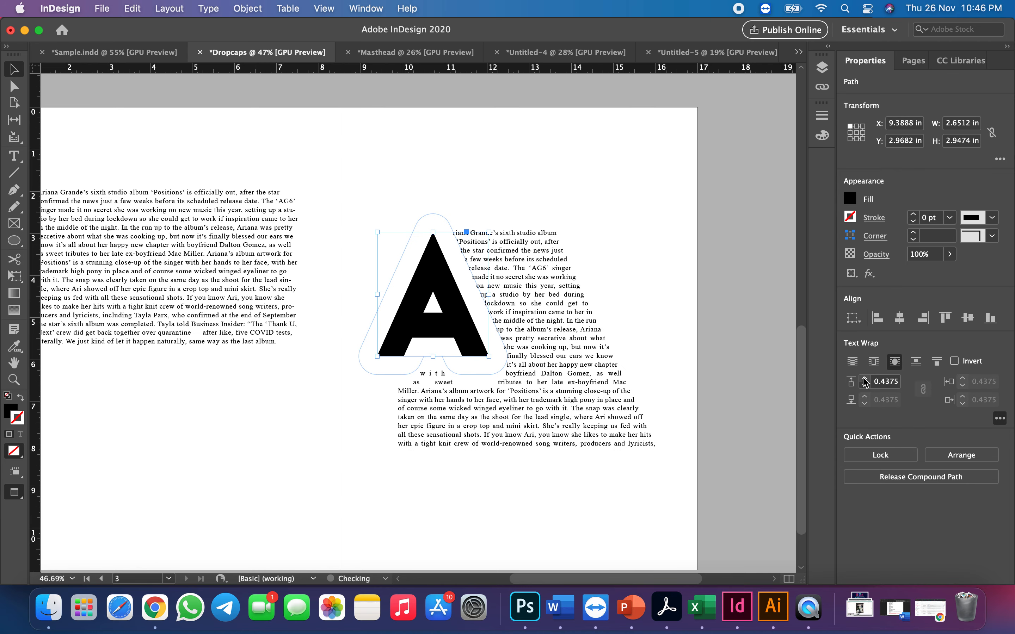
left_click(864, 386)
left_click(865, 385)
left_click(628, 209)
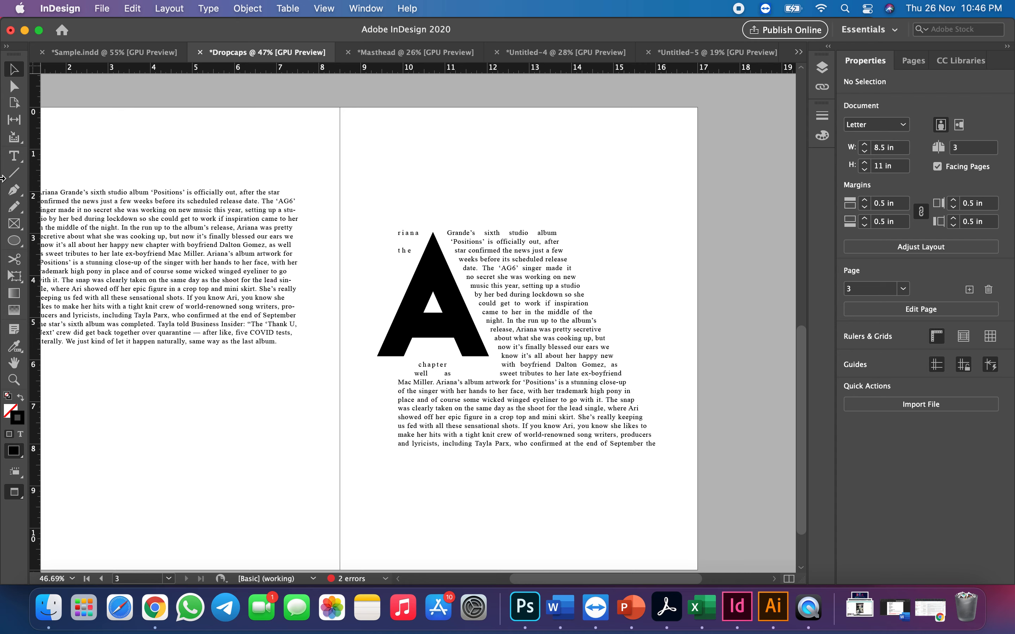
Draw an ellipse about 1.39 in wide and 1.36 in high over the stray words beside the A's apex, with stroke [None]
left_click_drag(14, 241, 86, 272)
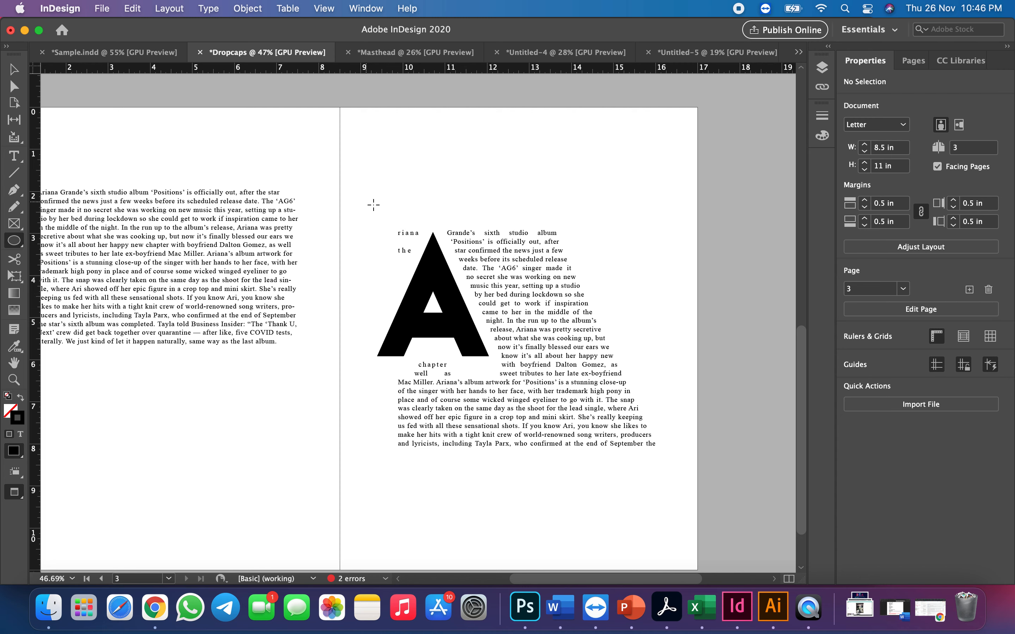
left_click_drag(377, 211, 436, 267)
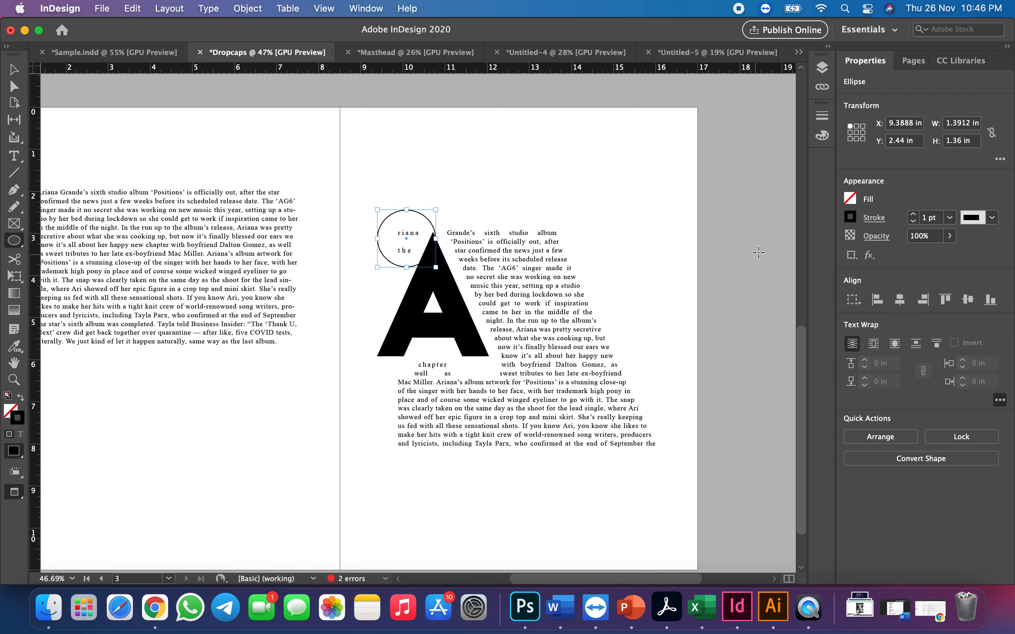
left_click(850, 216)
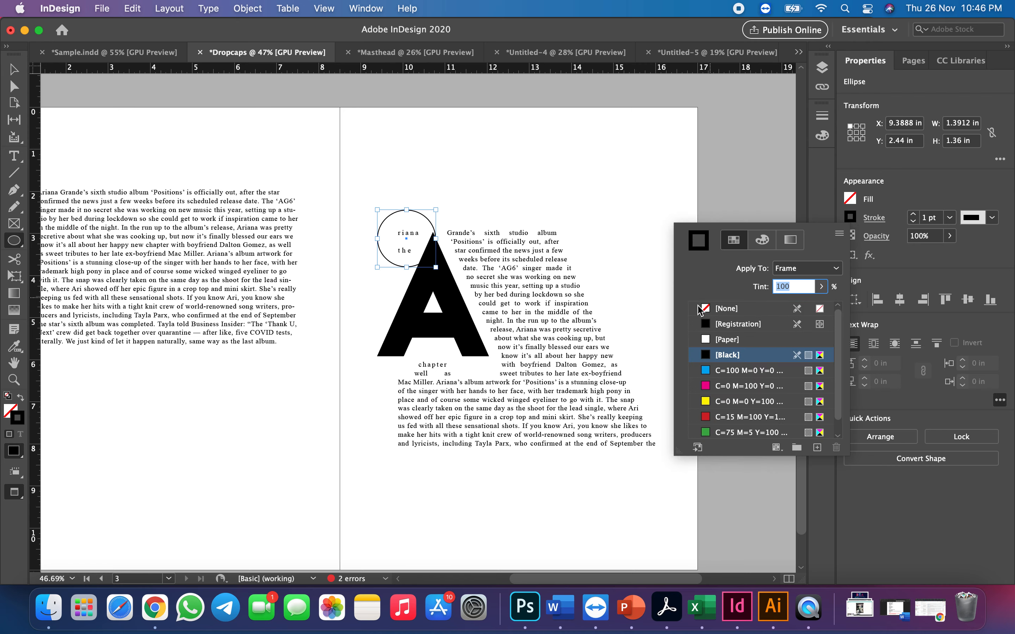
left_click(711, 309)
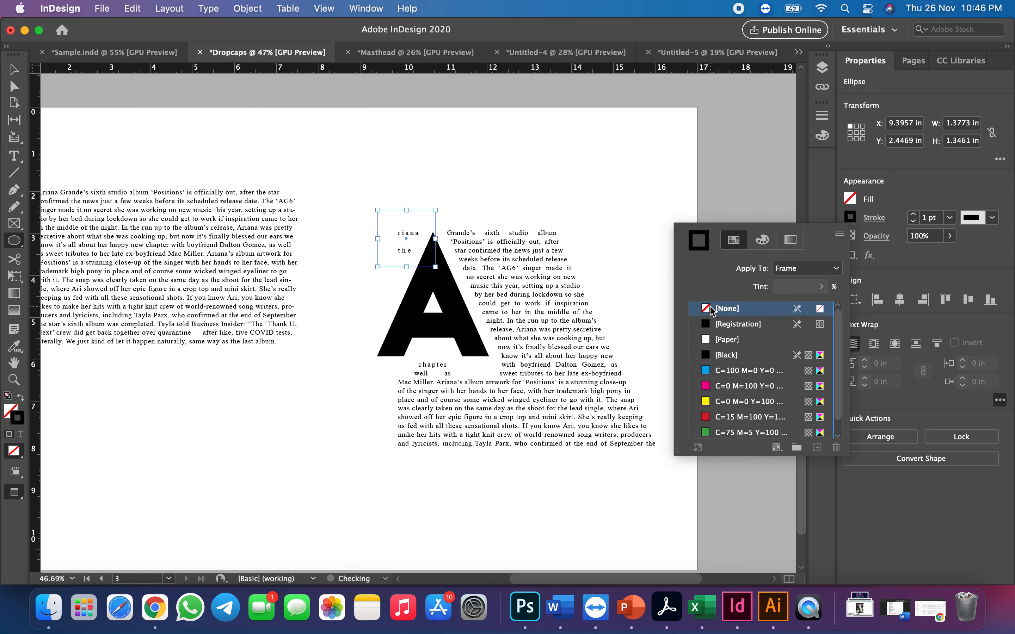
left_click(15, 71)
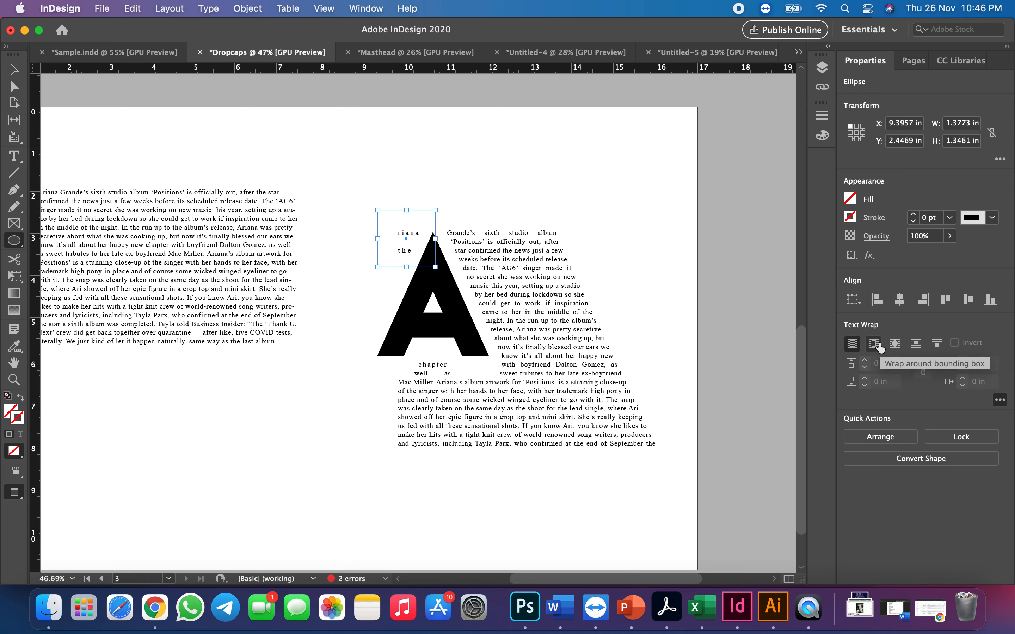
Wrap the article text around the bounding box of the strokeless ellipse beside the A's apex
left_click(874, 344)
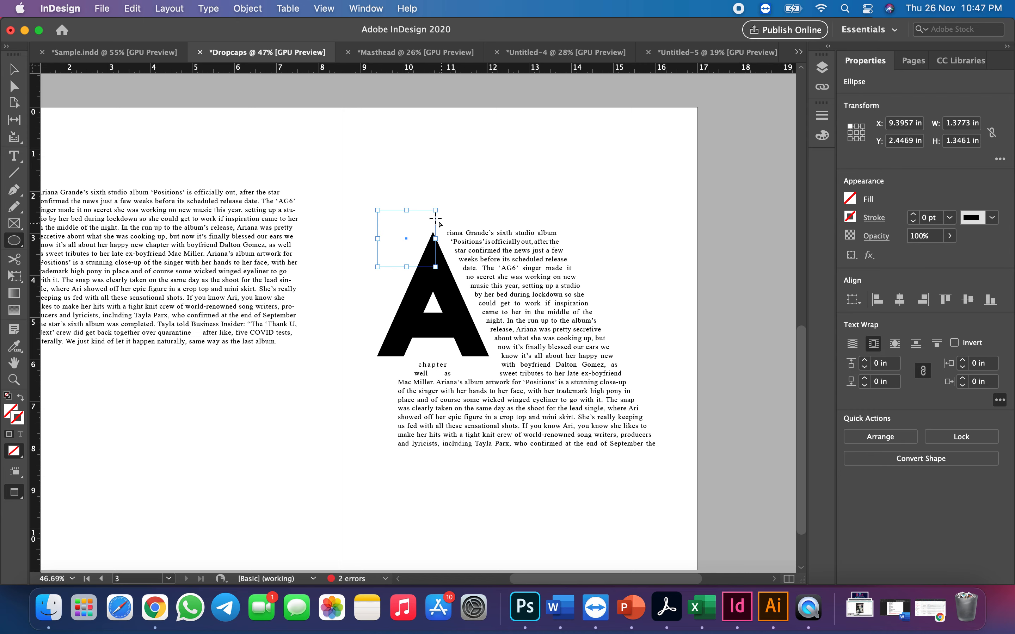
left_click(14, 69)
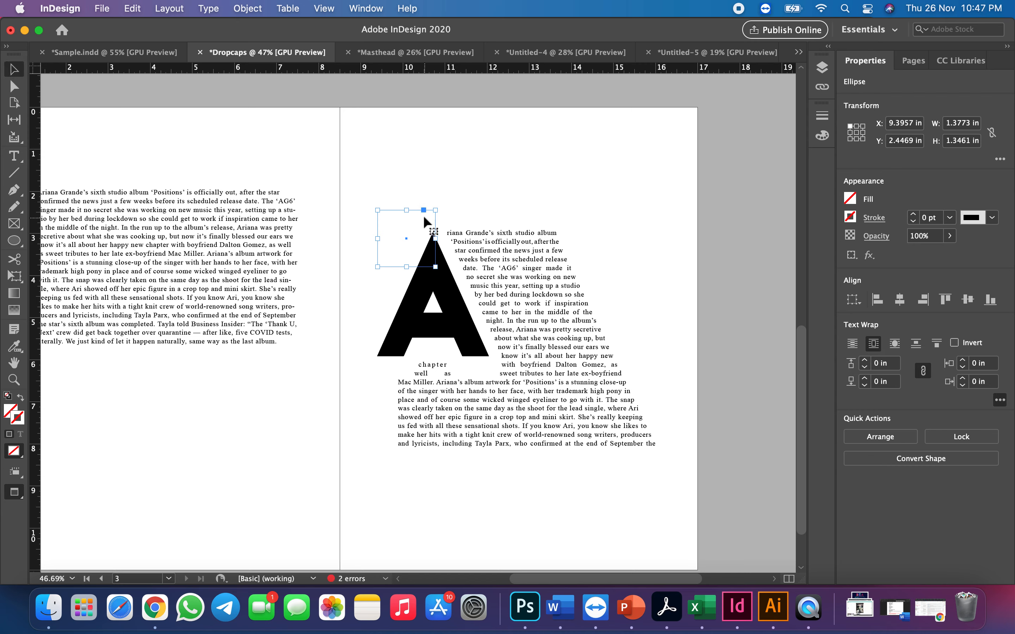
left_click(399, 212)
left_click_drag(390, 214, 410, 245)
left_click(448, 180)
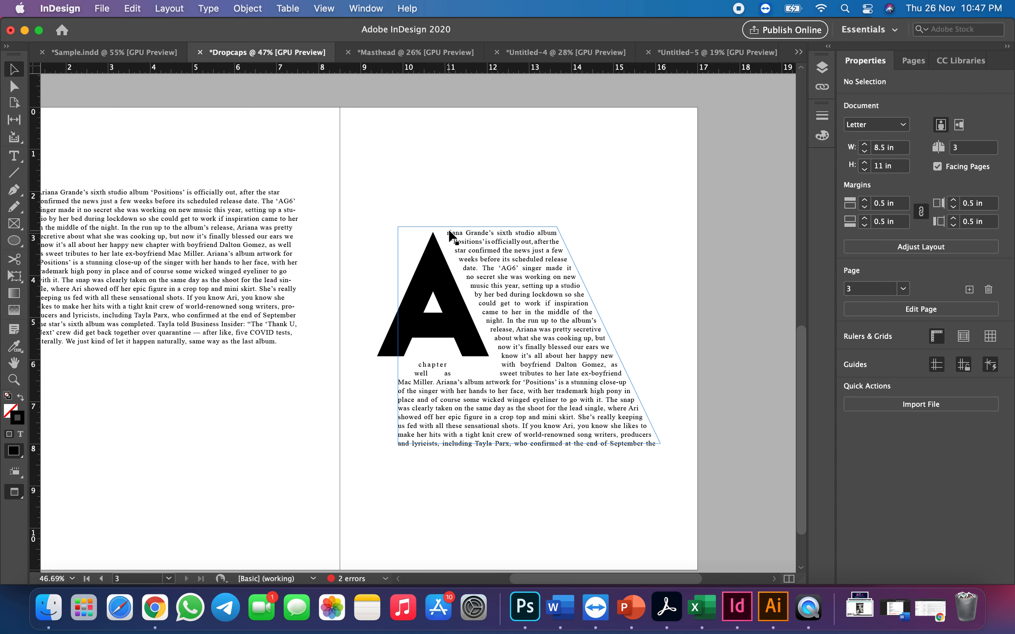
Undo the bounding-box text wrap on the strokeless ellipse and clear the selection
key("super+z")
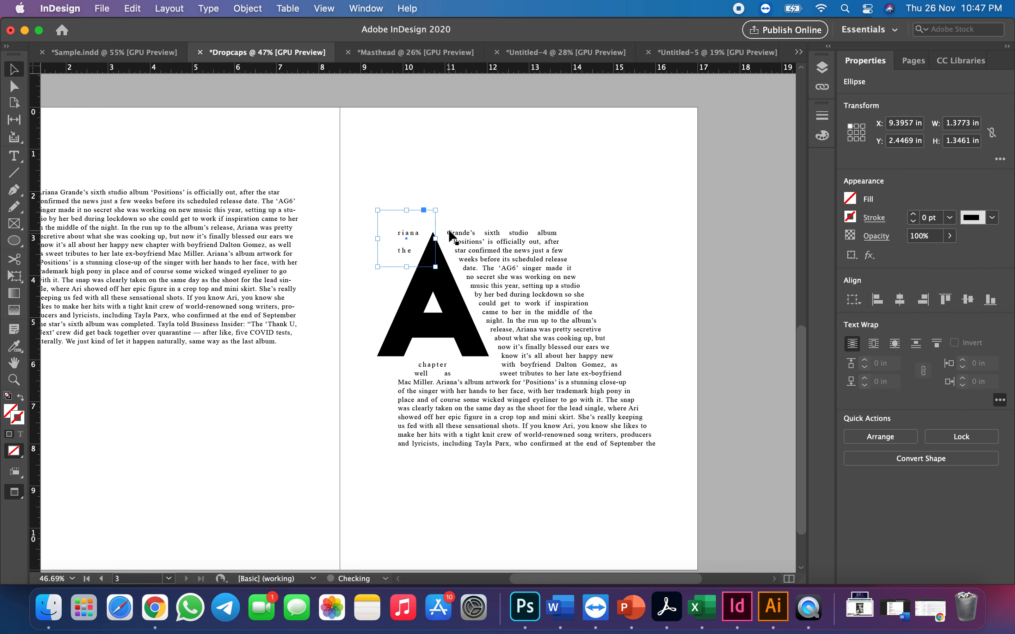
left_click(505, 191)
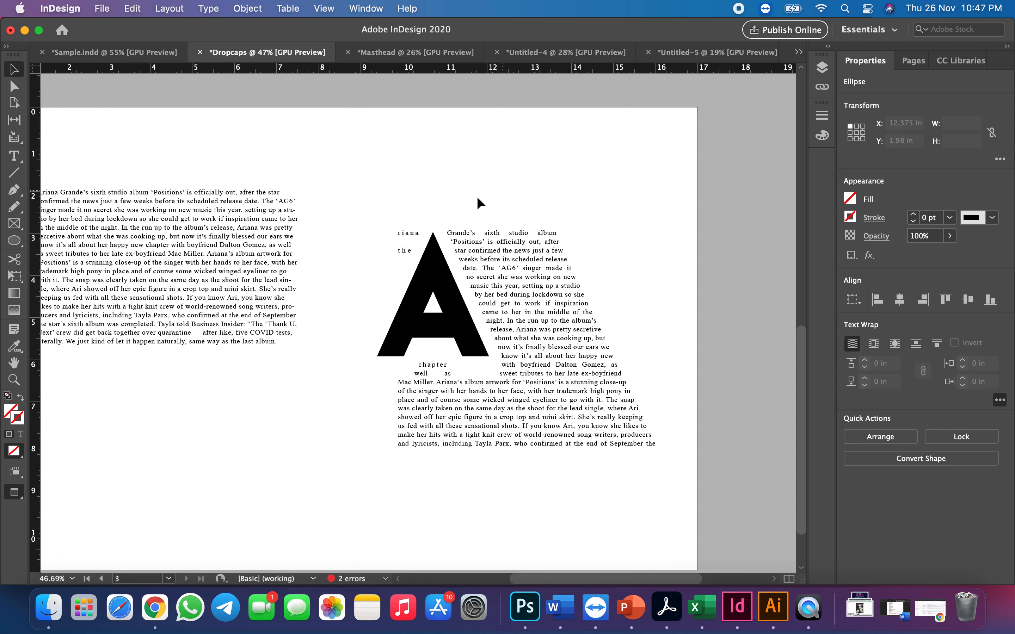
left_click(409, 235)
left_click(392, 196)
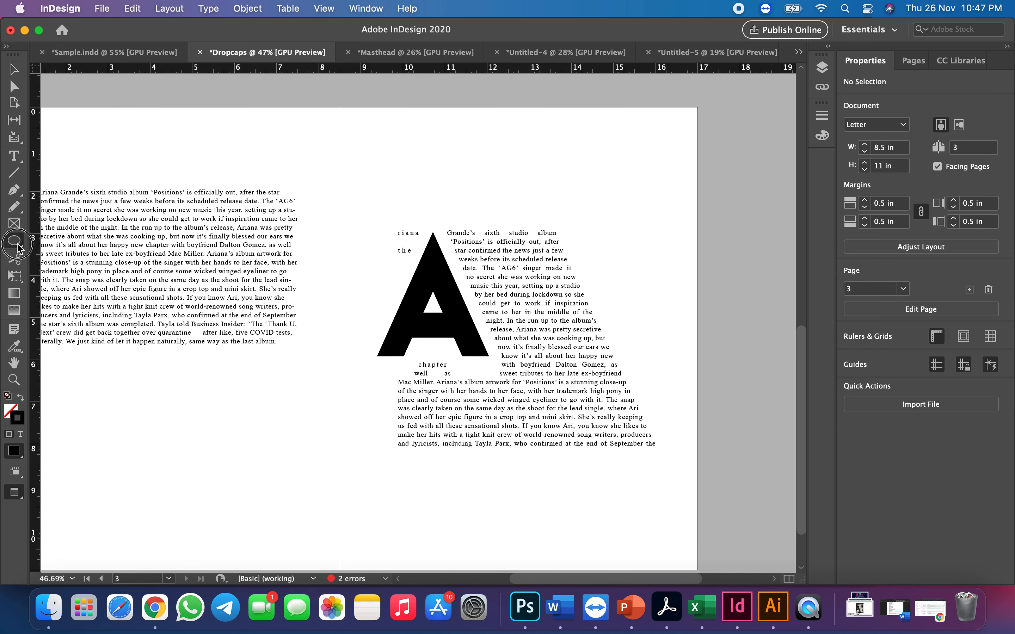
Draw an ellipse about 1.28 in wide and 1.27 in high over the stray words "riana" and "the", wrapping text around its object shape
left_click_drag(14, 240, 51, 271)
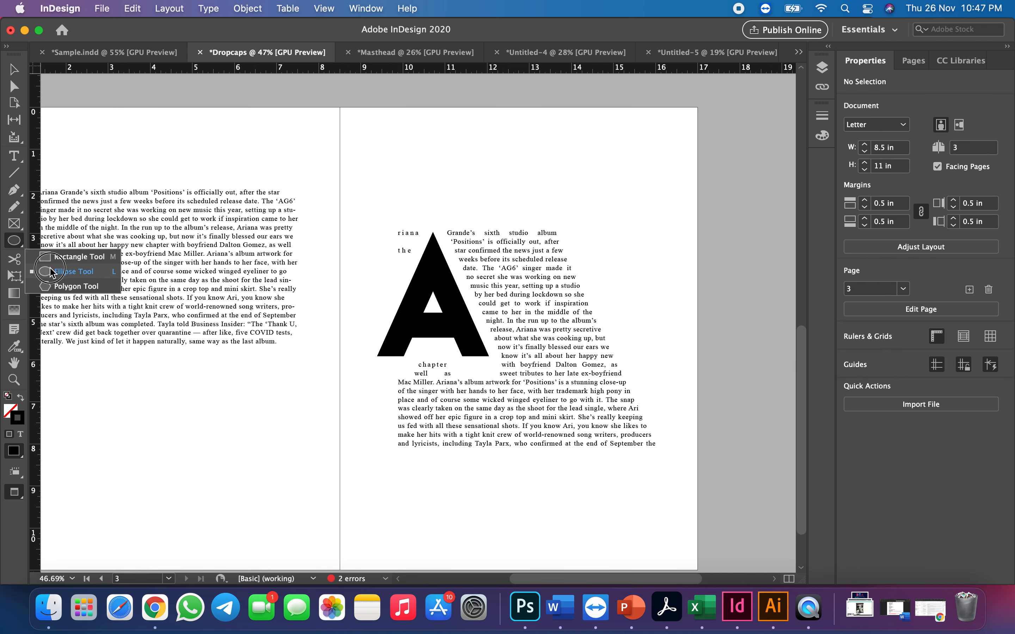
left_click_drag(51, 271, 50, 272)
left_click_drag(371, 213, 426, 264)
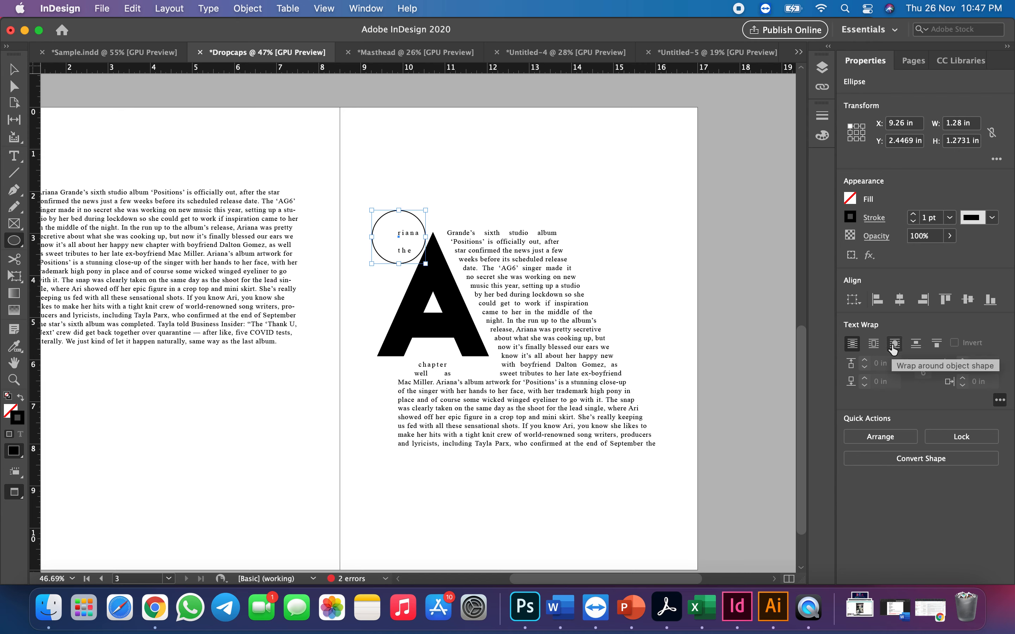
left_click(894, 344)
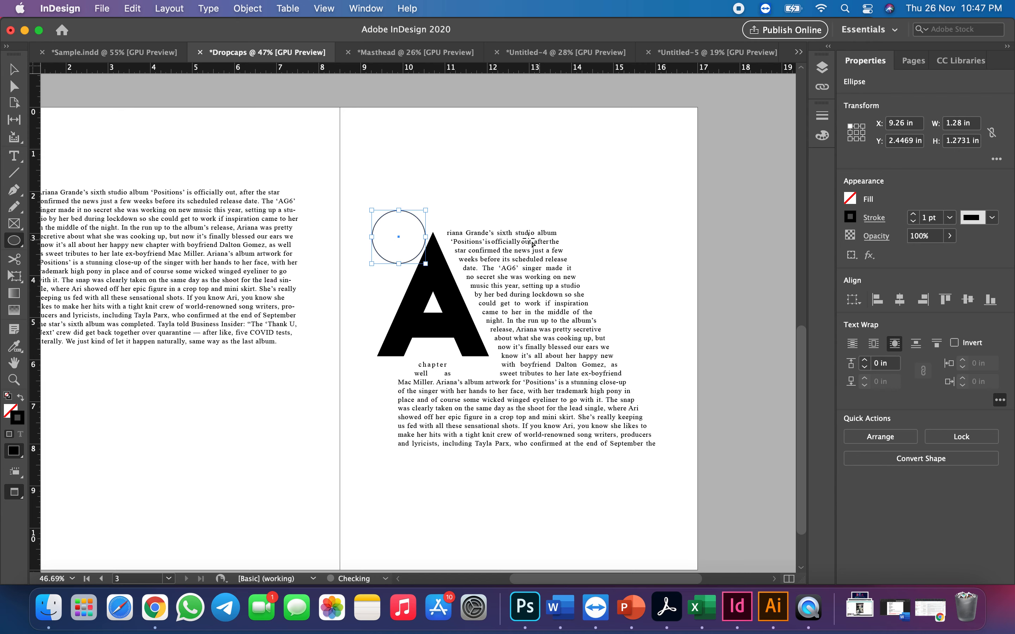
Hide the outline of the ellipse beside the A's apex by setting its stroke to [None]
left_click(14, 69)
left_click(517, 227)
left_click(403, 212)
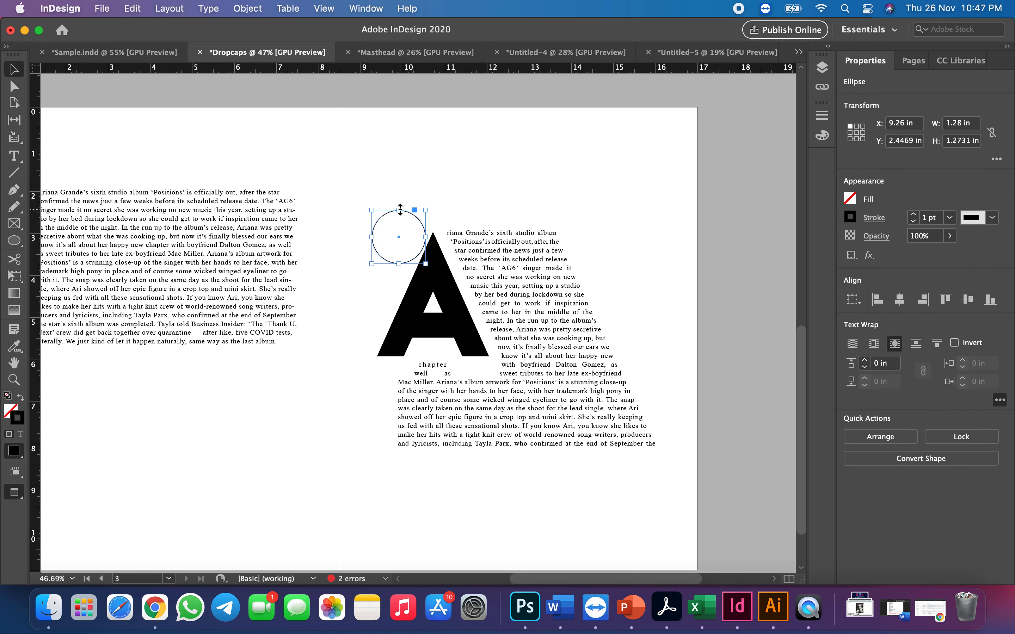
left_click(850, 218)
left_click(719, 313)
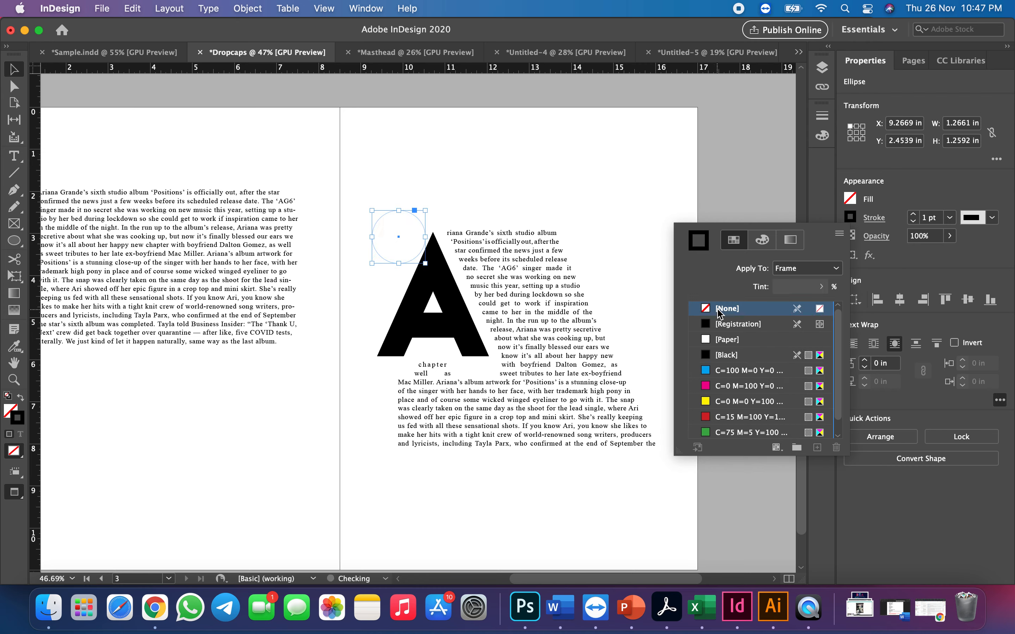
left_click(628, 154)
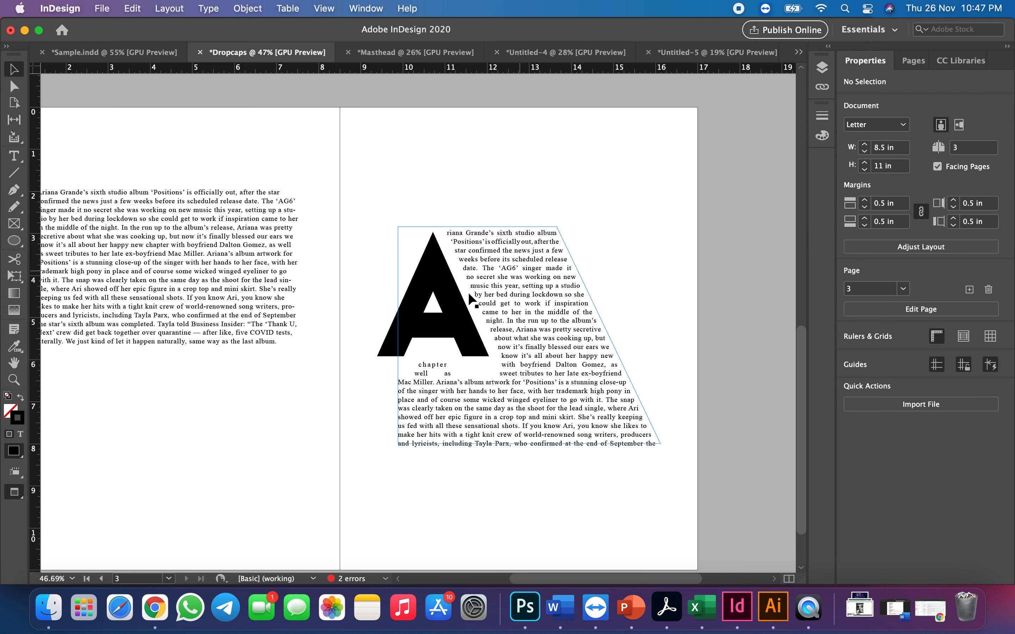
Fill the large letter A with bright green, RGB 0, 239, 76 (#00ef4c)
left_click(439, 295)
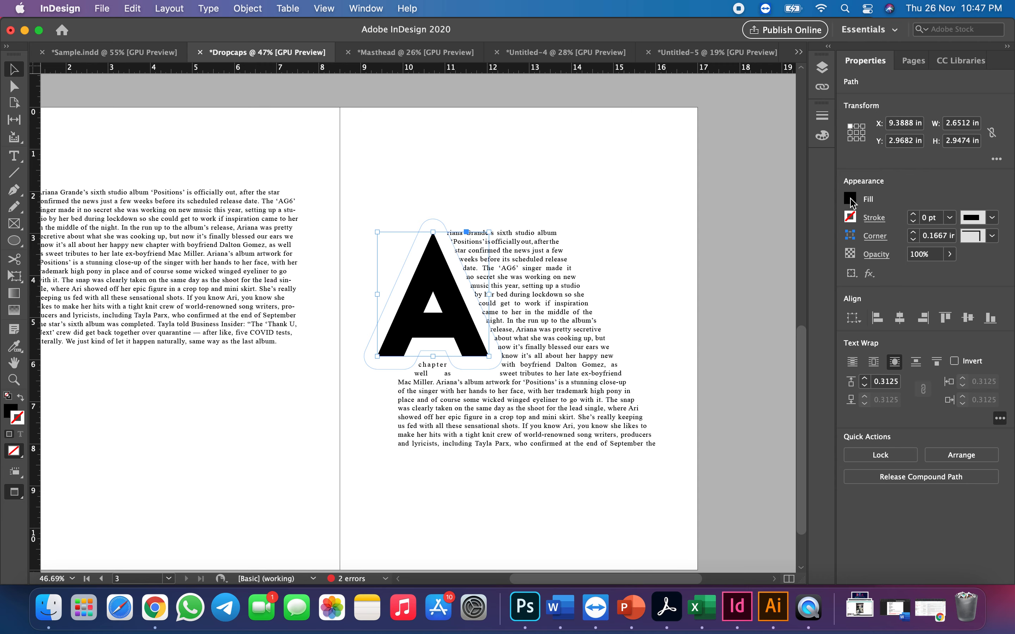
left_click(850, 199)
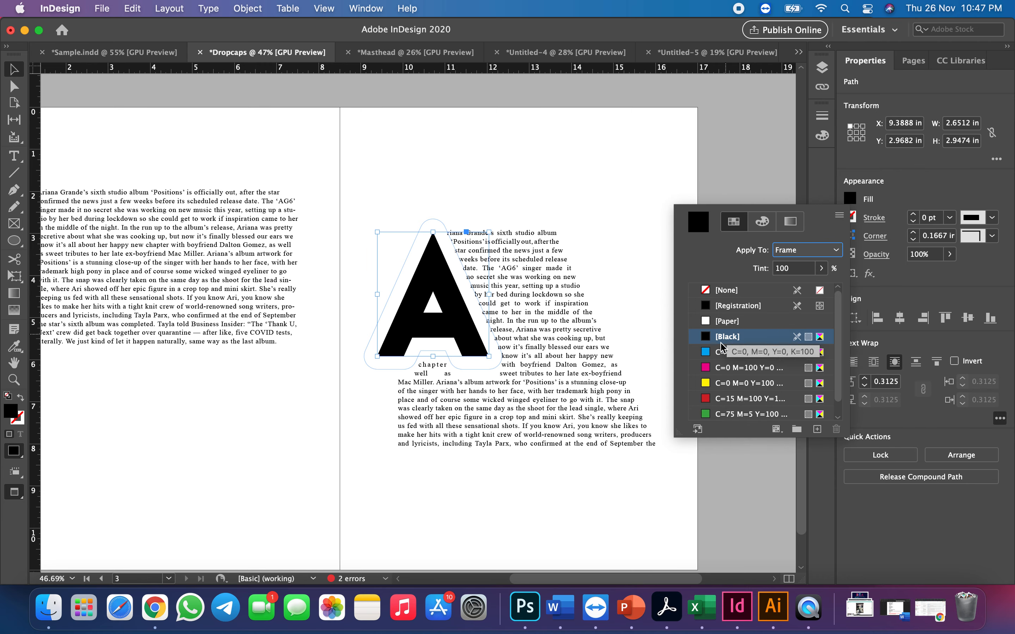
double_click(699, 223)
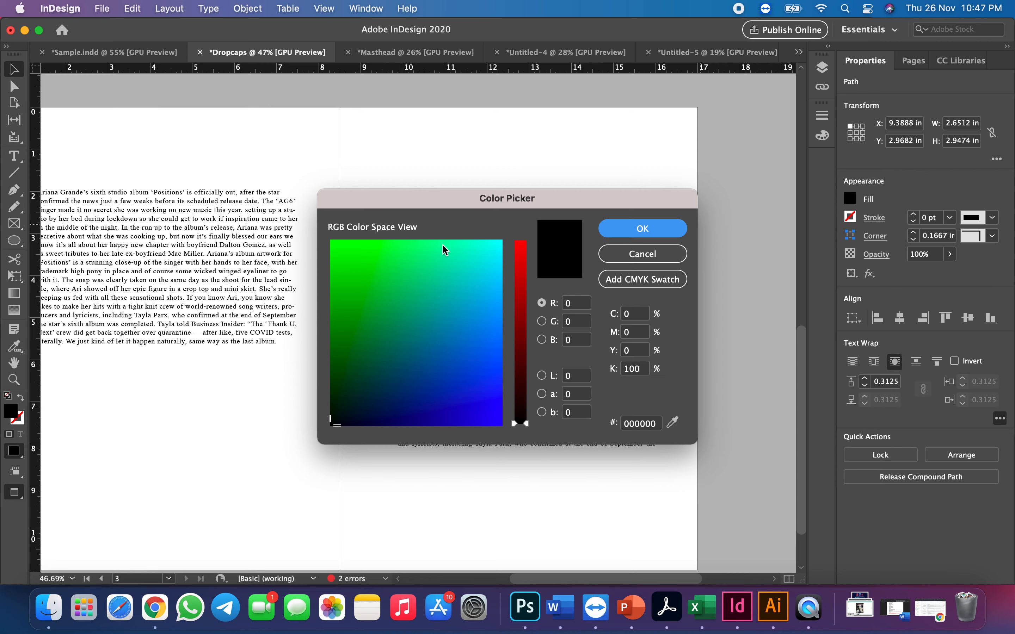
left_click(381, 251)
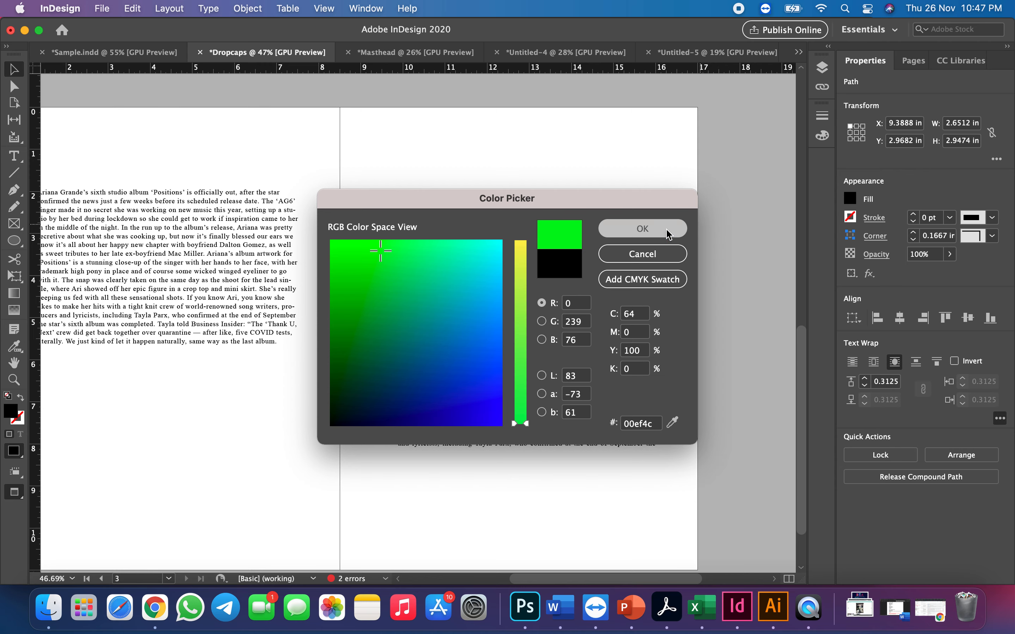
left_click(669, 233)
left_click(622, 163)
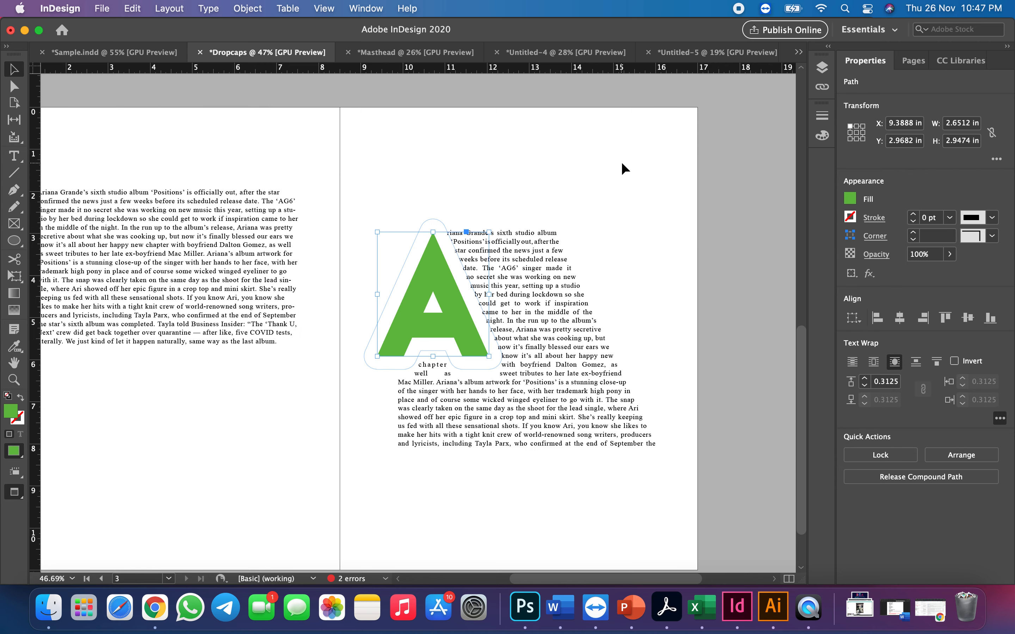
Set the letter A's content type to Graphic and place the portrait photo wp7696078 from the EX4 folder inside it
right_click(441, 322)
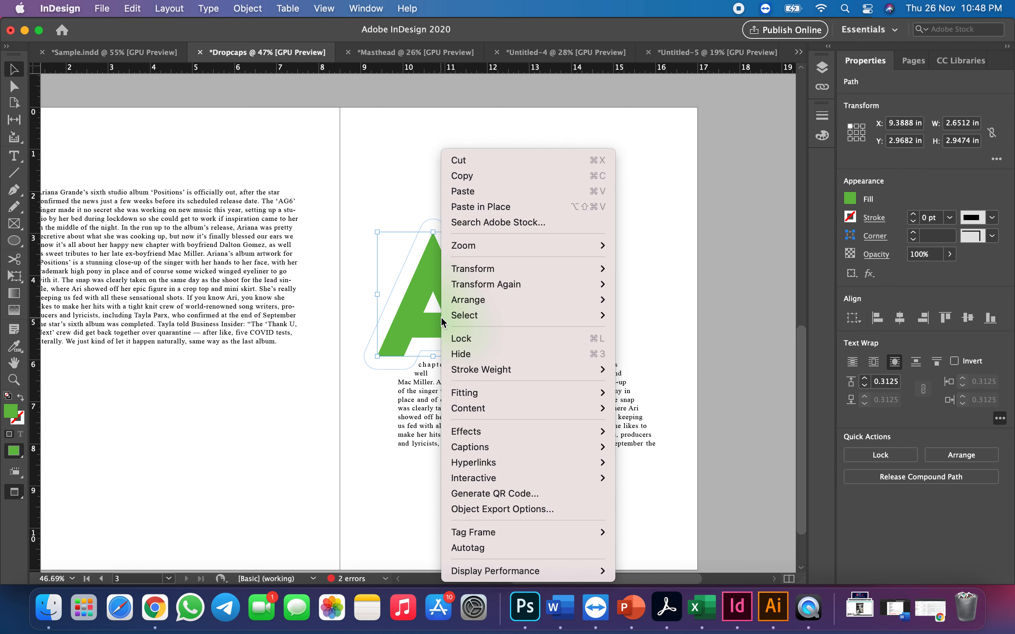
mouse_move(474, 410)
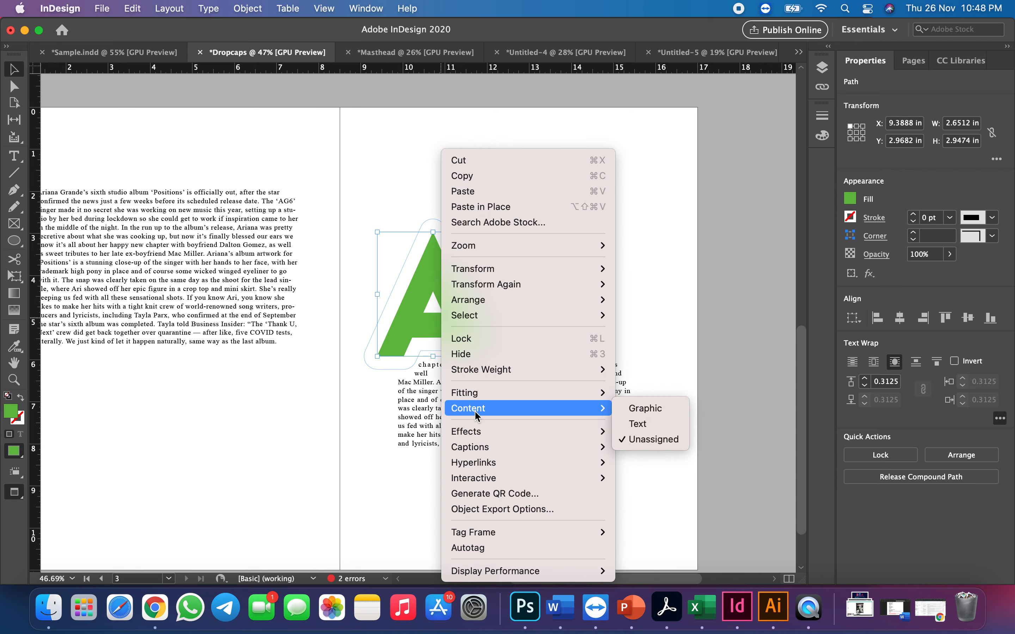
left_click(661, 414)
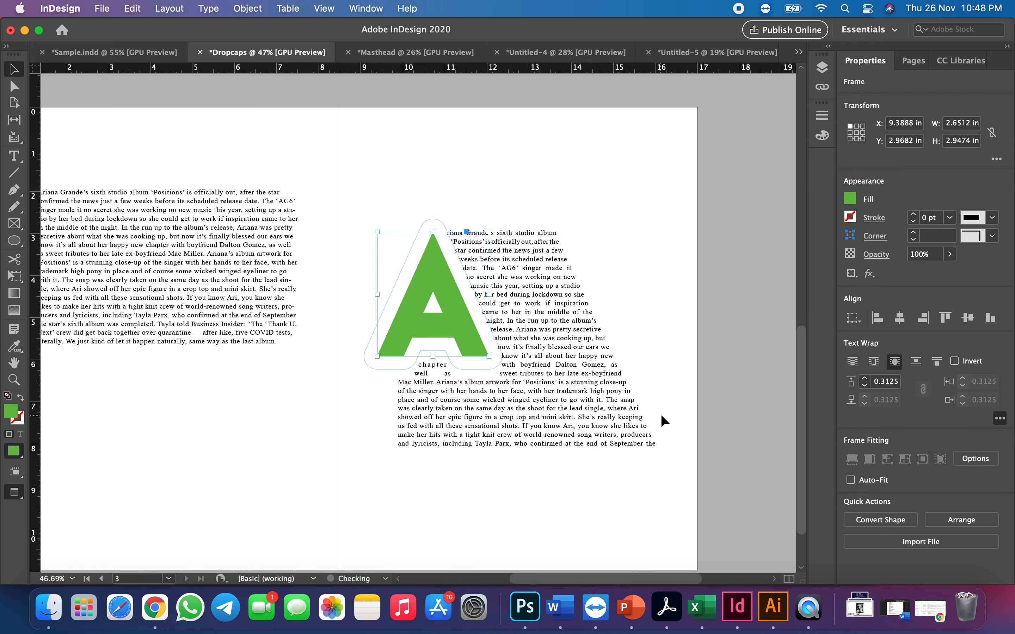
left_click(103, 10)
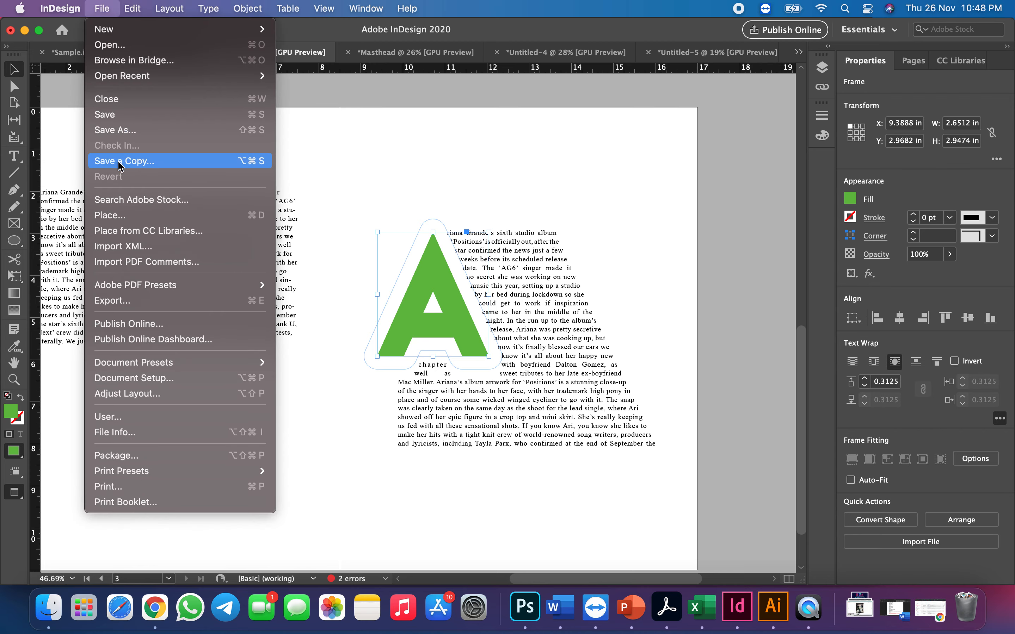
left_click(111, 214)
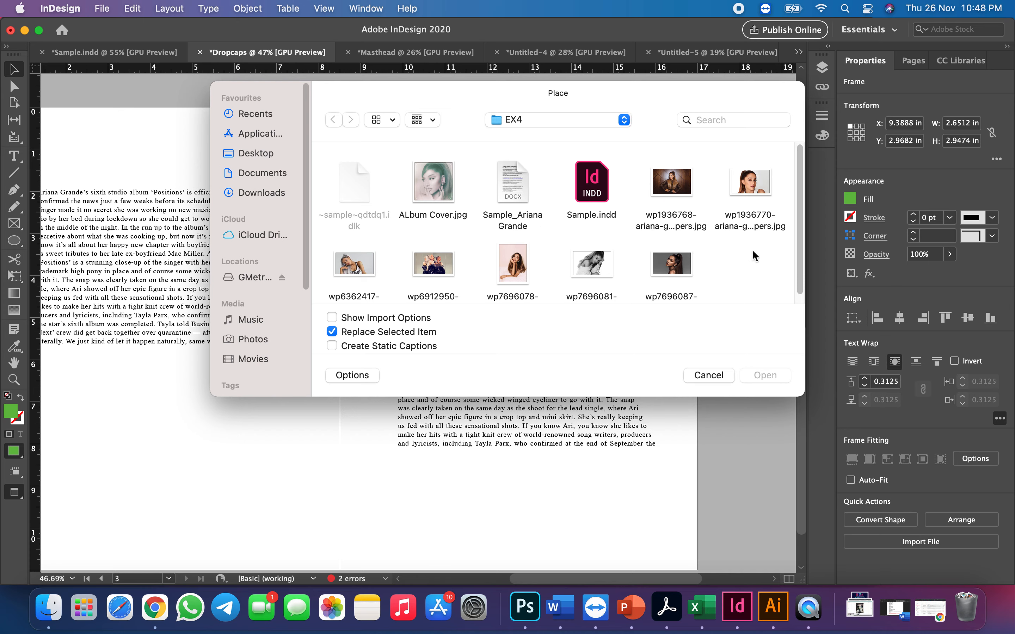
left_click(515, 274)
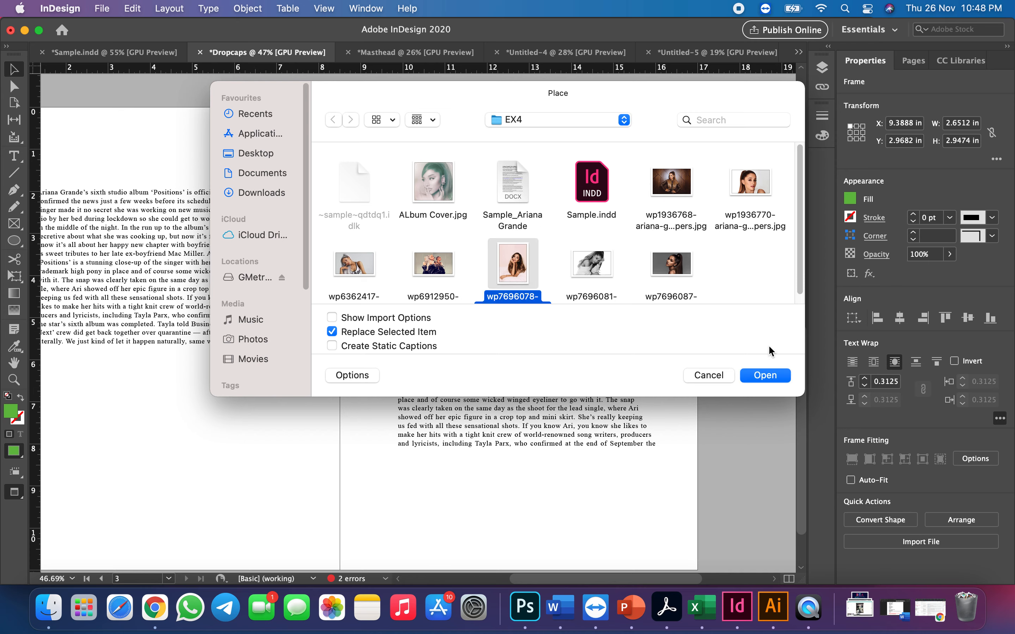
left_click(766, 375)
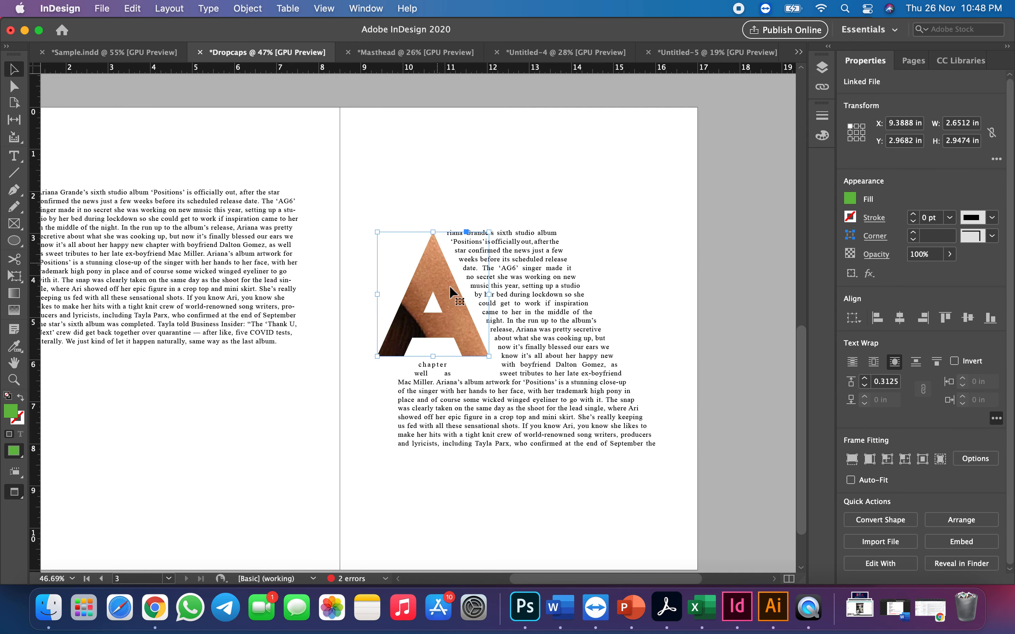
Fit the photo inside the letter A with Fill Frame Proportionally and clear the selection
left_click(247, 9)
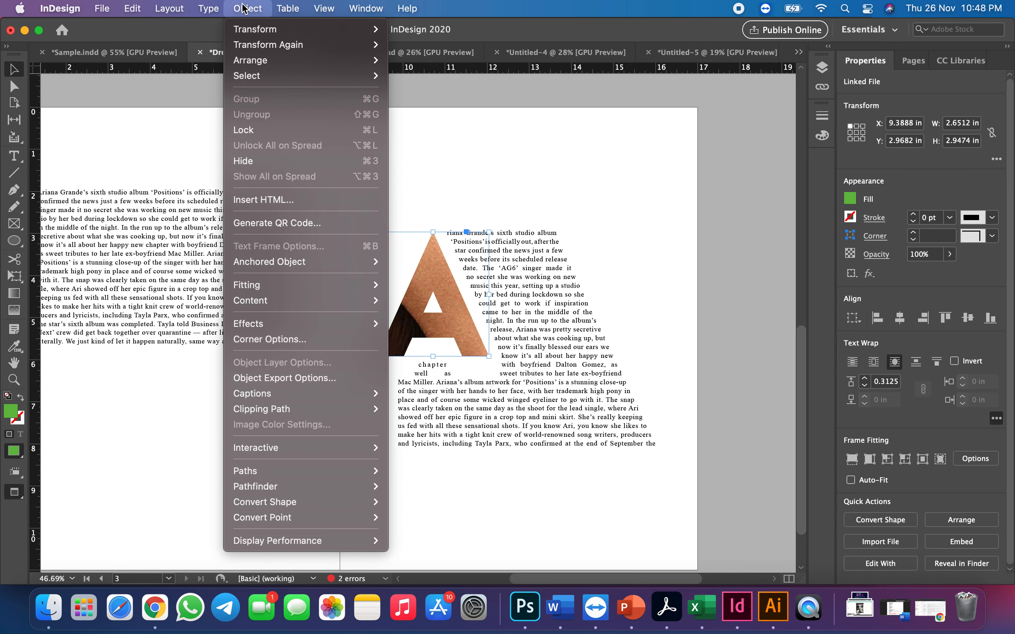
mouse_move(269, 289)
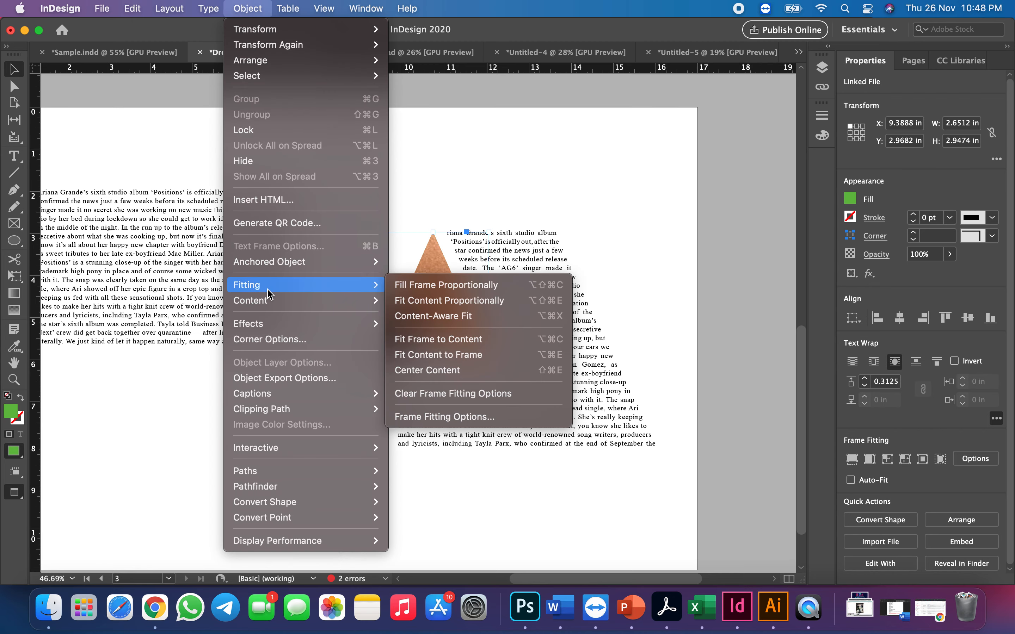
left_click(423, 289)
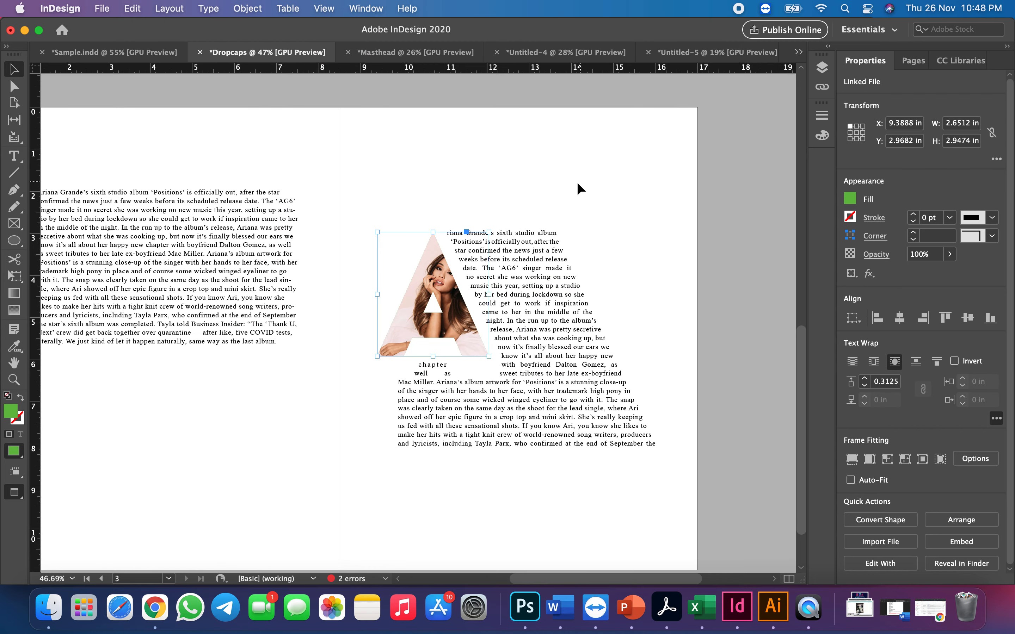
left_click(439, 289)
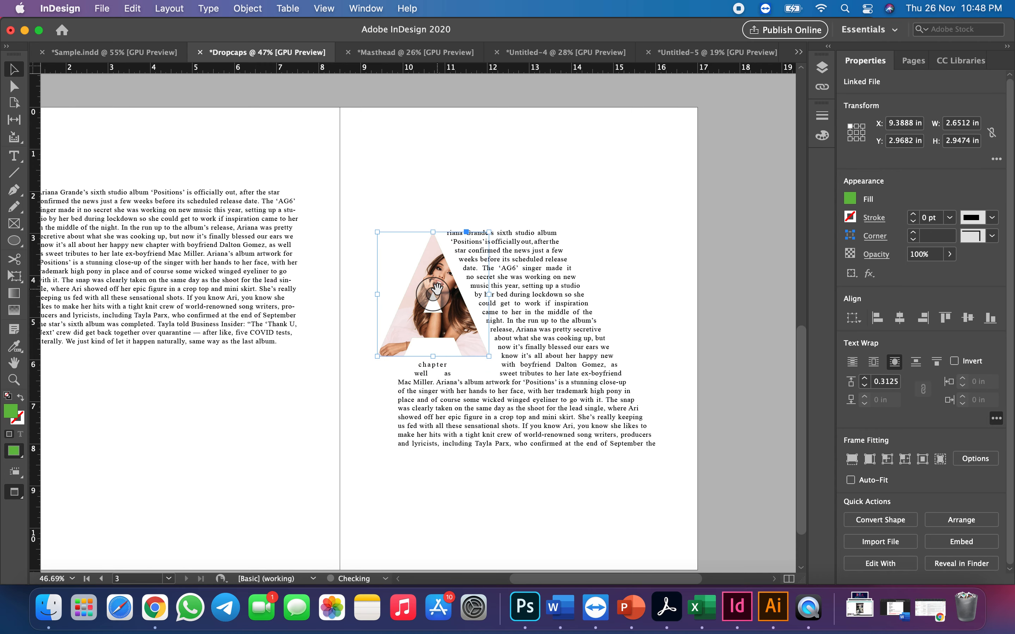
left_click(510, 172)
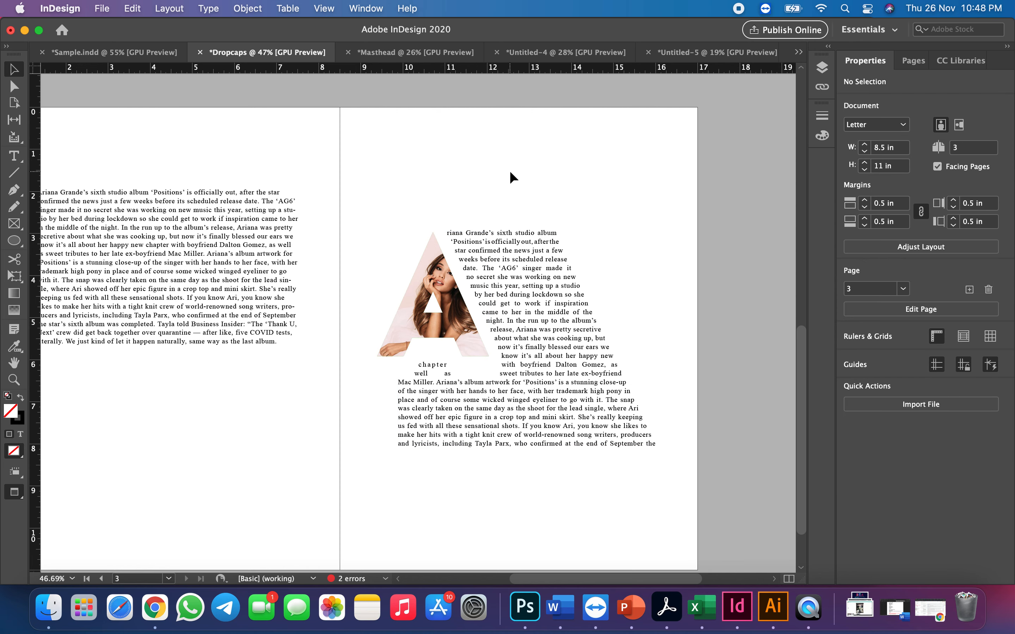